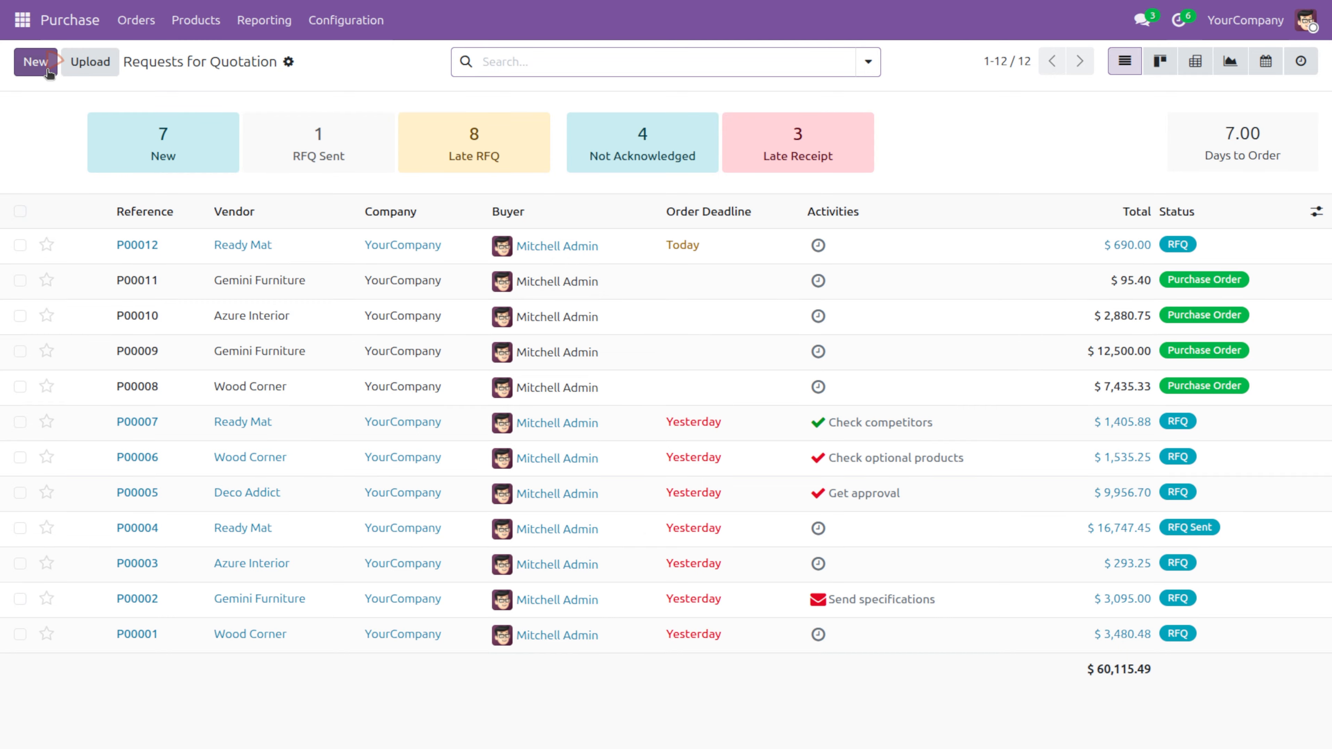
# Step: Create a new request for quotation for vendor Ready Mat with the product [E-COM06] Corner Desk Right Sit
pyautogui.click(36, 62)
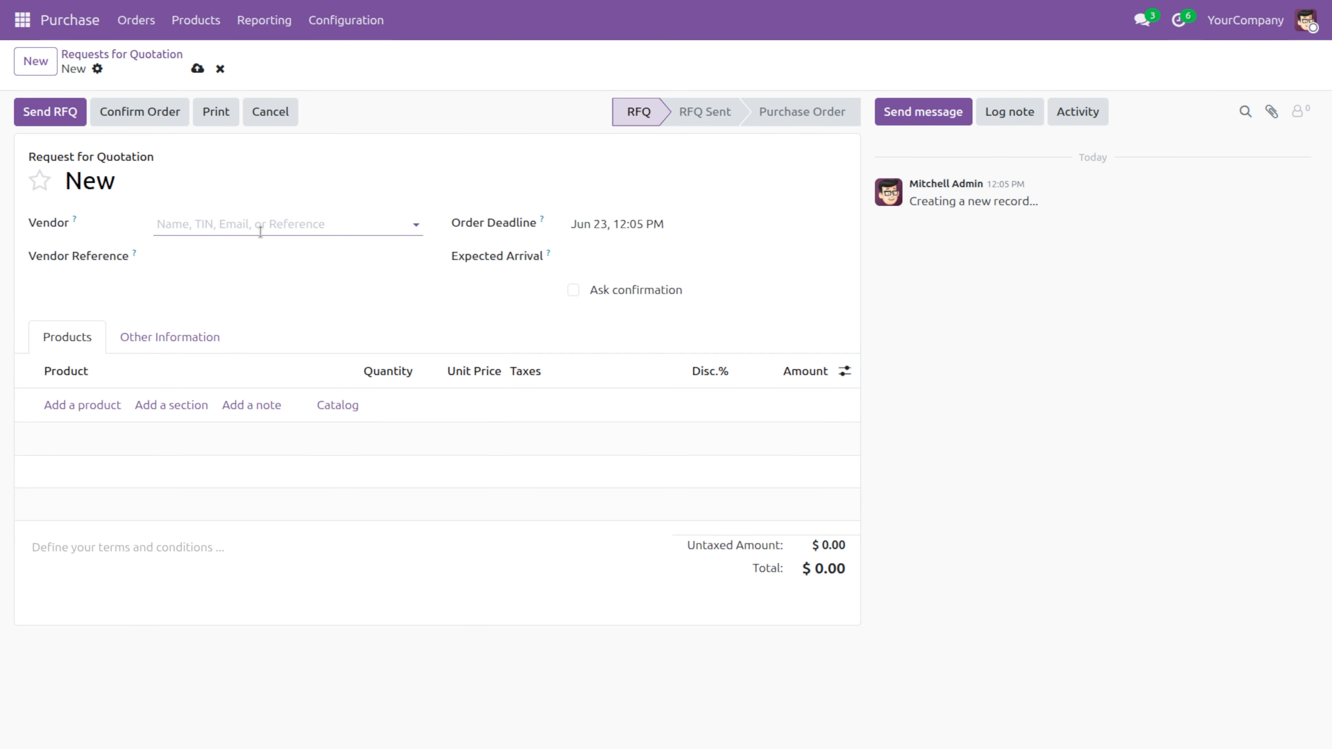
pyautogui.click(247, 223)
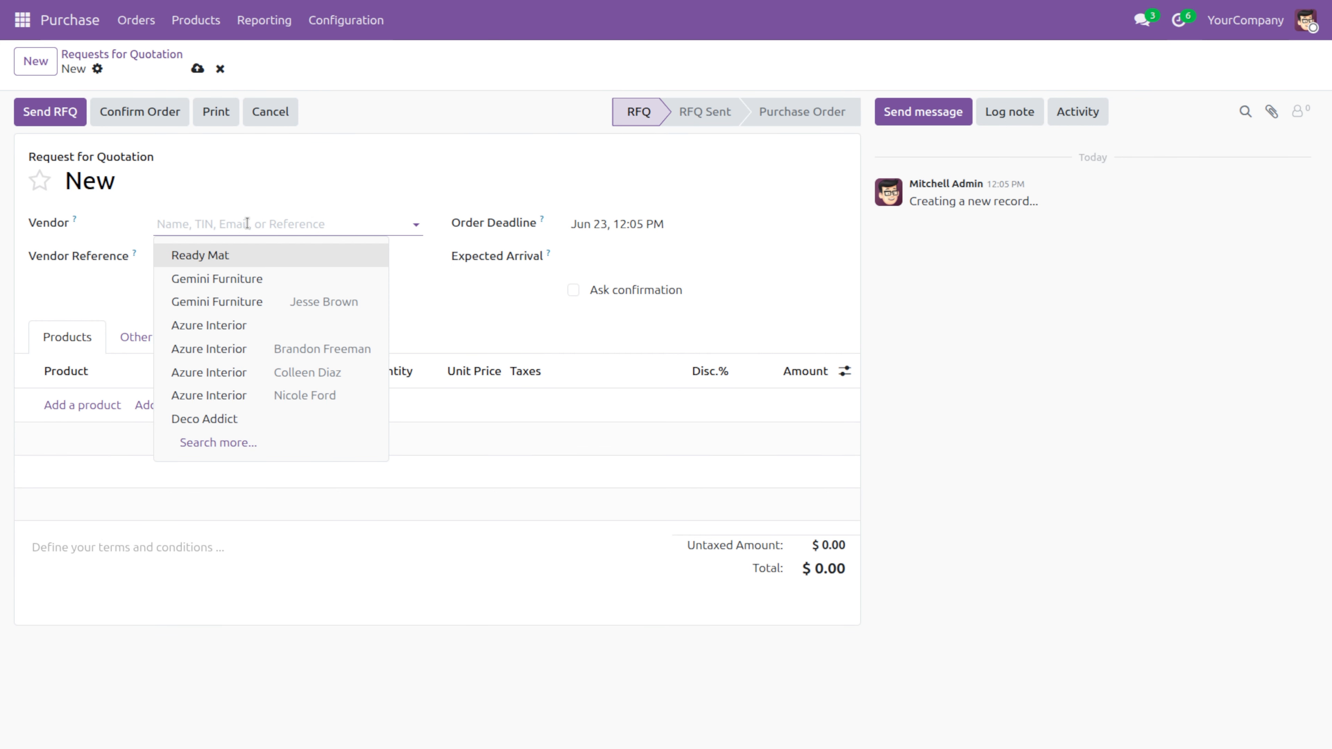
pyautogui.click(227, 256)
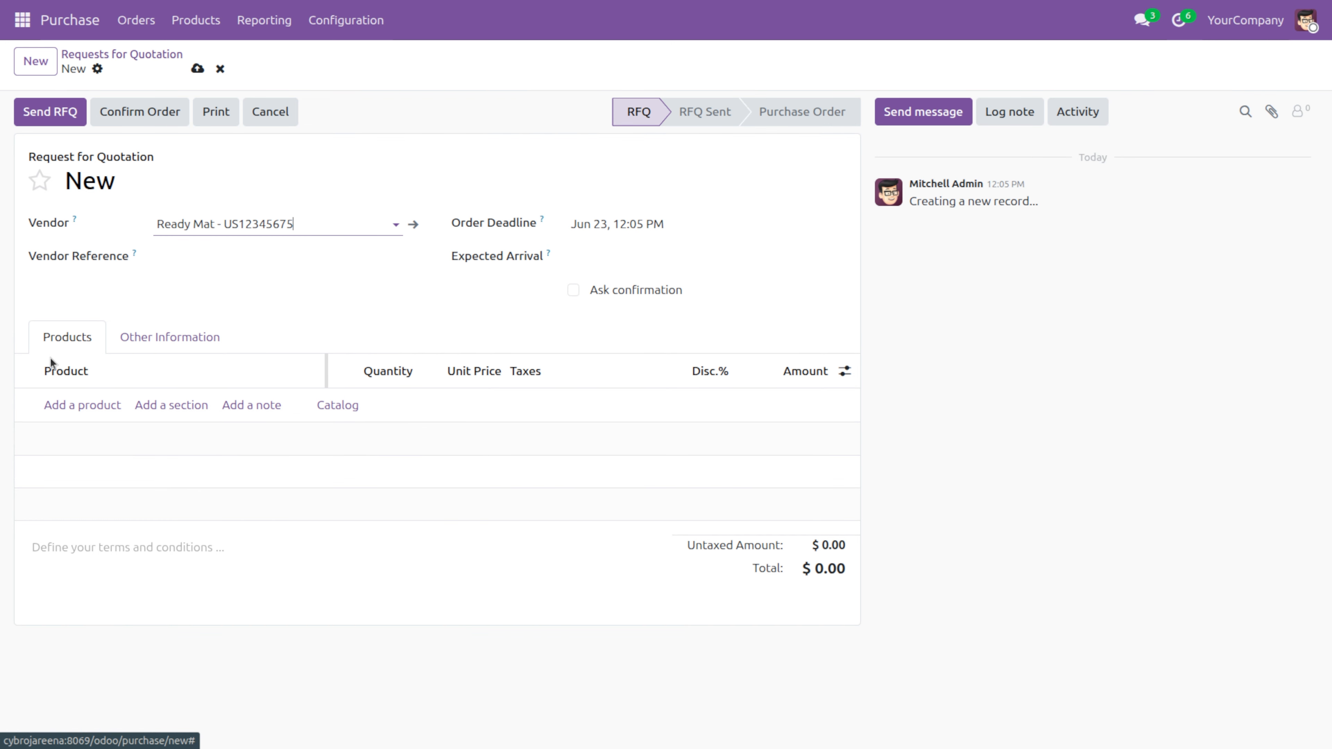
pyautogui.click(81, 405)
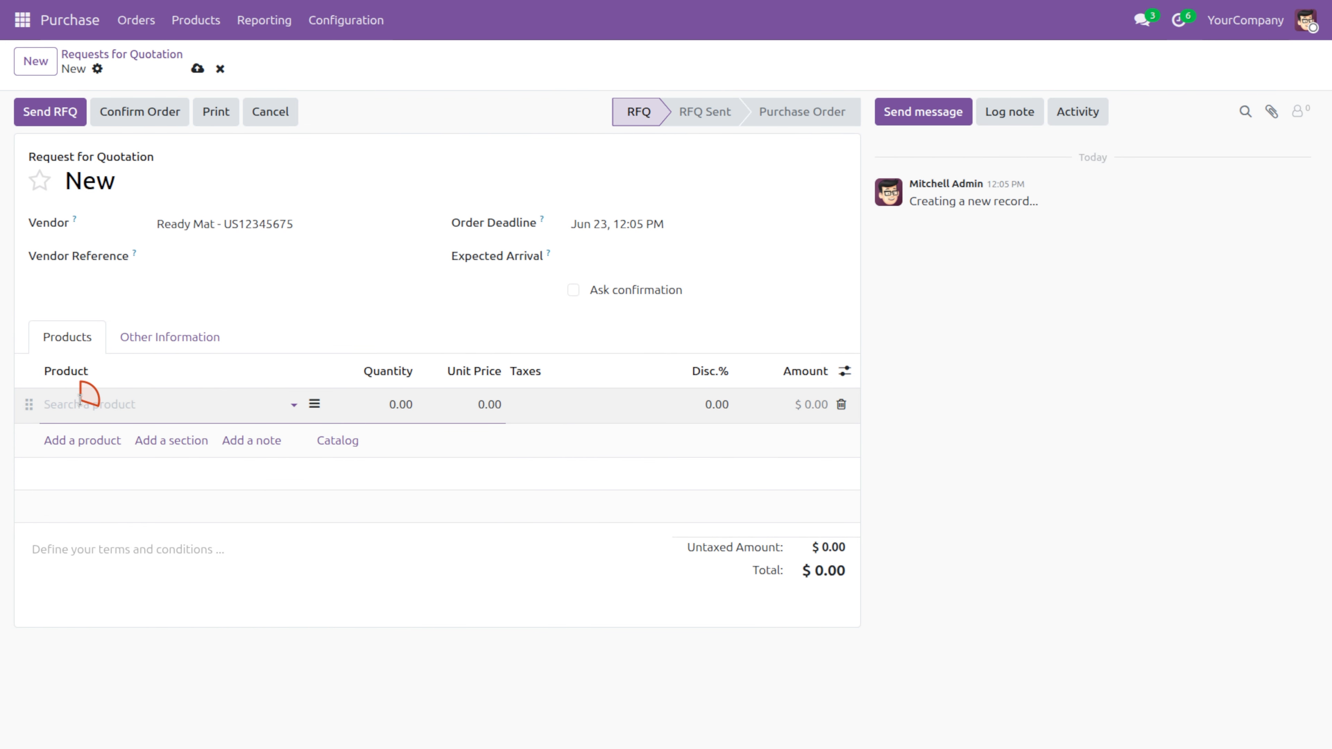
pyautogui.click(100, 434)
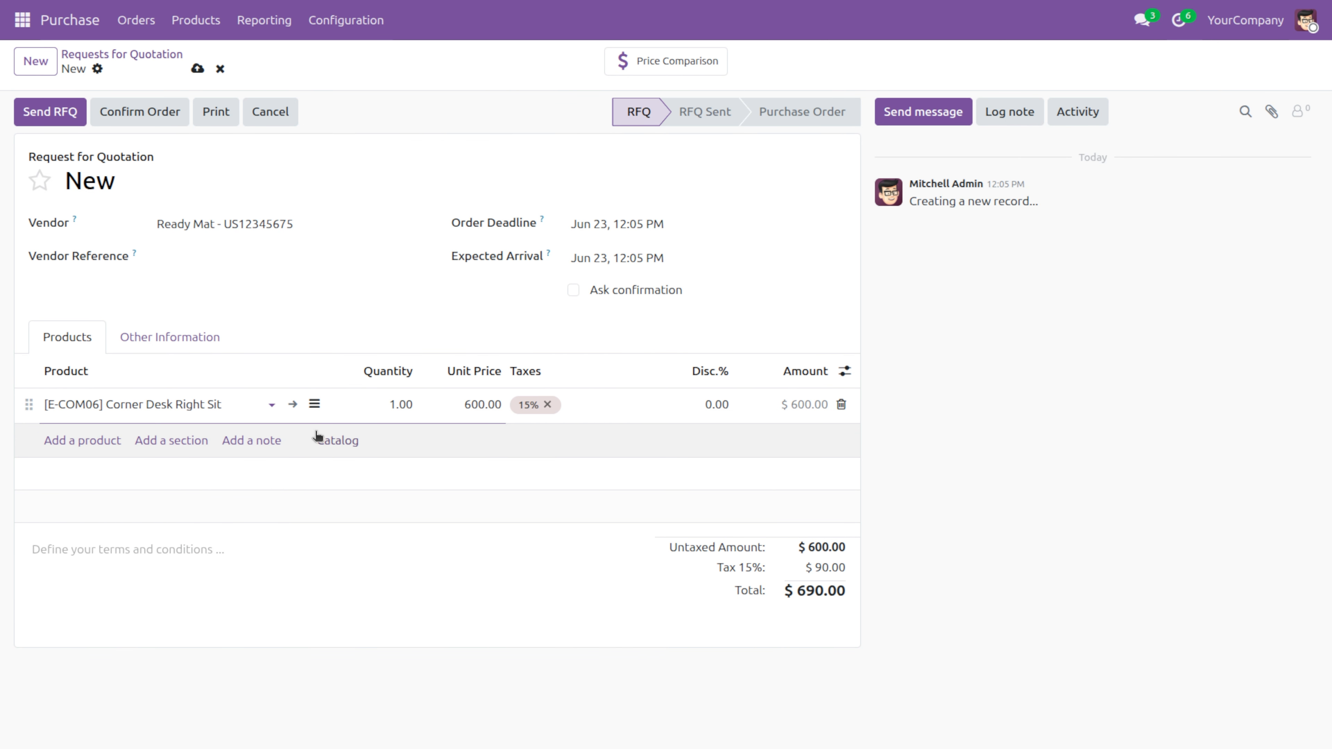
# Step: Add one Storage Box and one Office Chair Black to the quotation from the product catalog
pyautogui.click(324, 441)
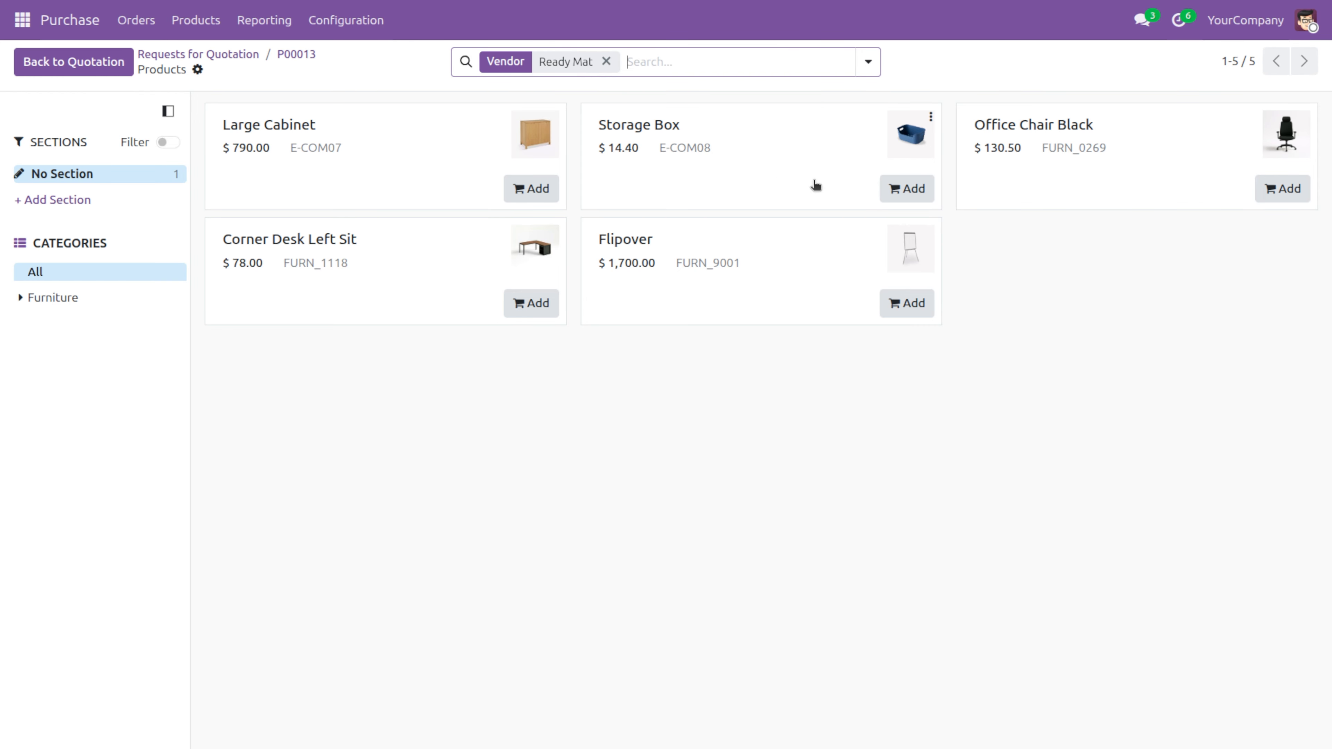
pyautogui.click(921, 194)
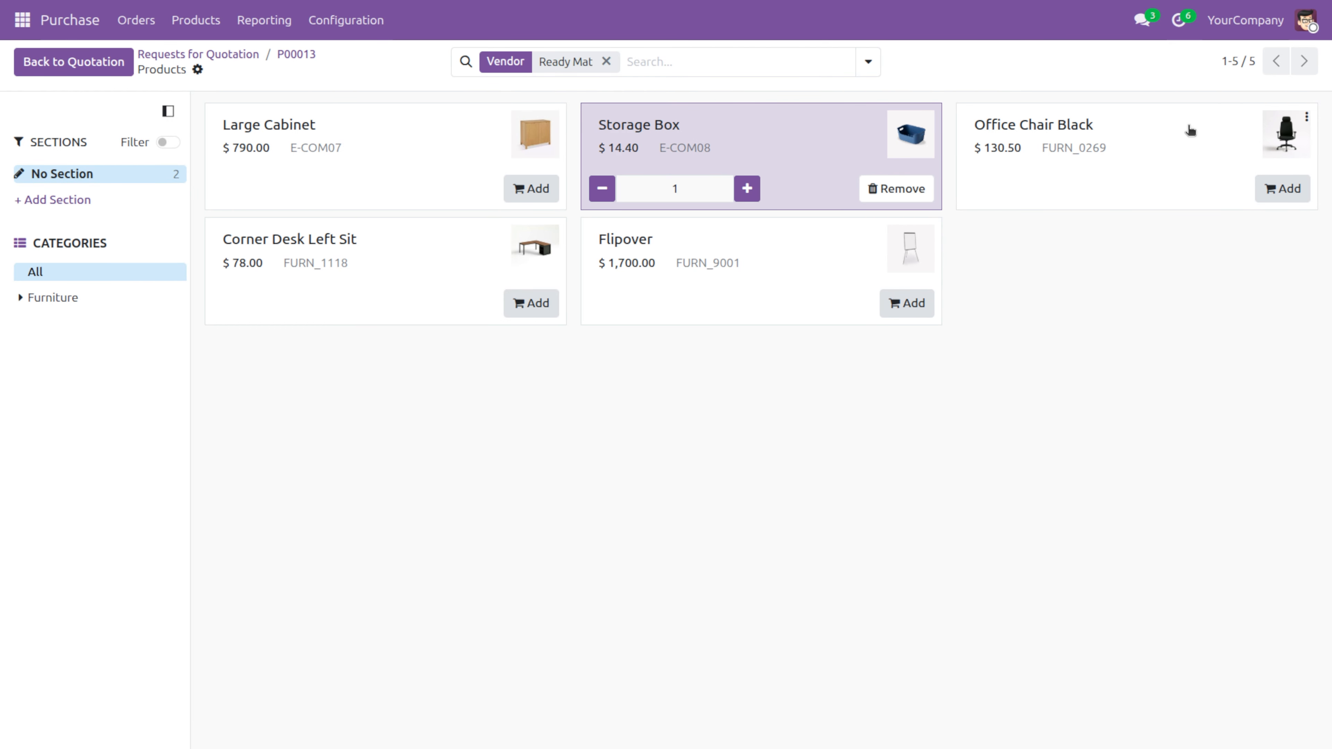
pyautogui.click(1277, 191)
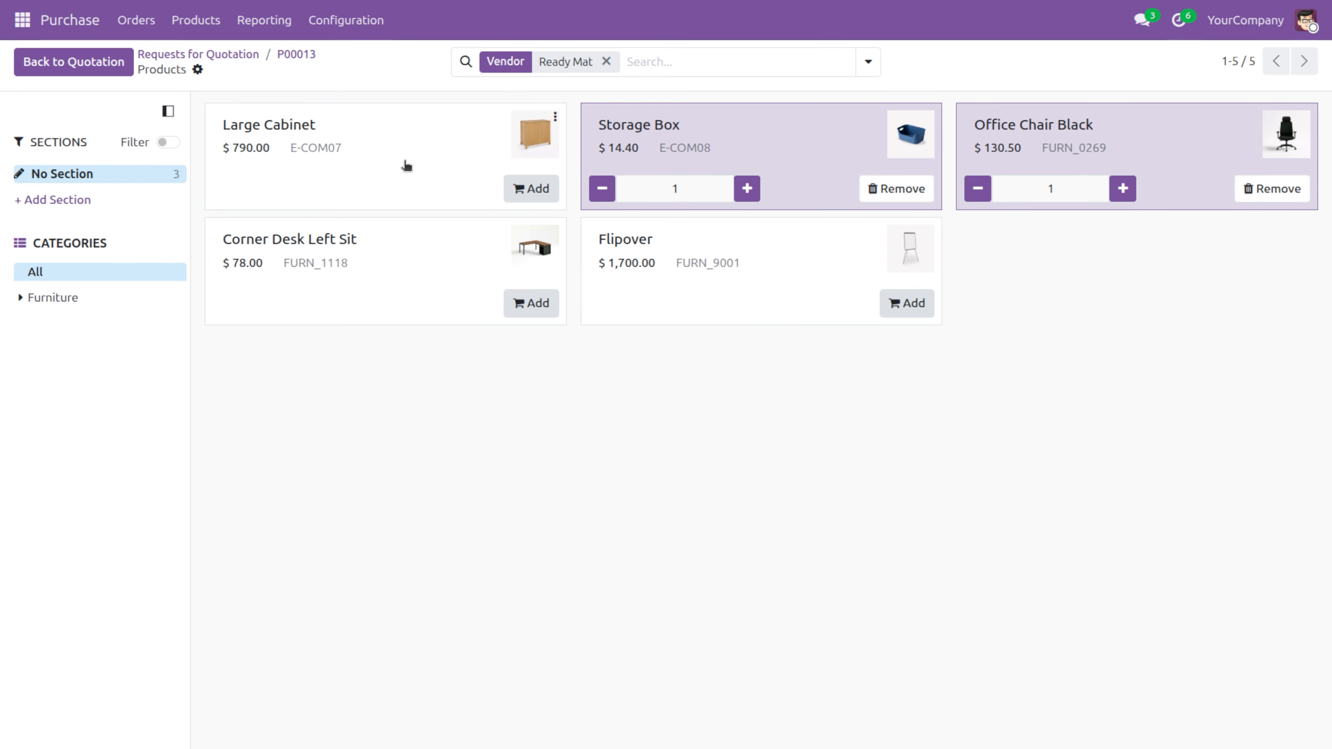
# Step: Return to the quotation, confirm it as a purchase order and print it
pyautogui.click(297, 55)
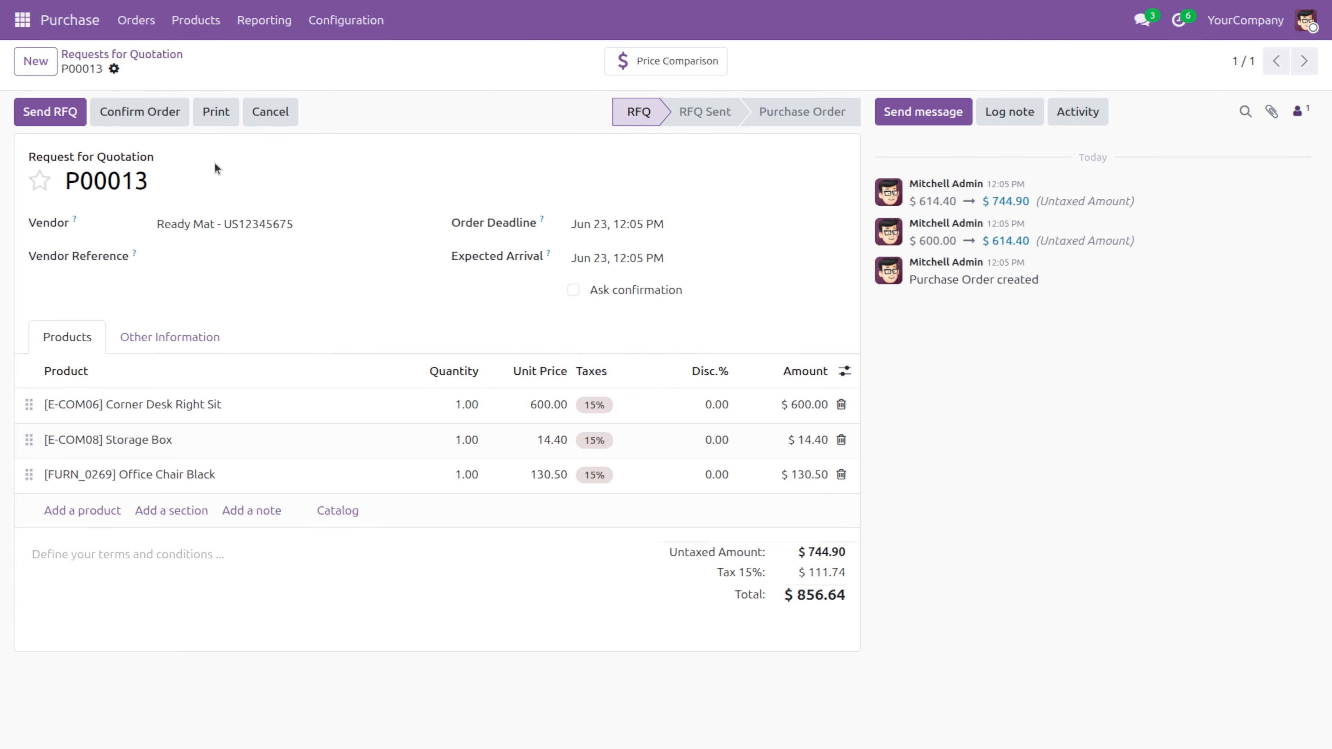
pyautogui.click(121, 112)
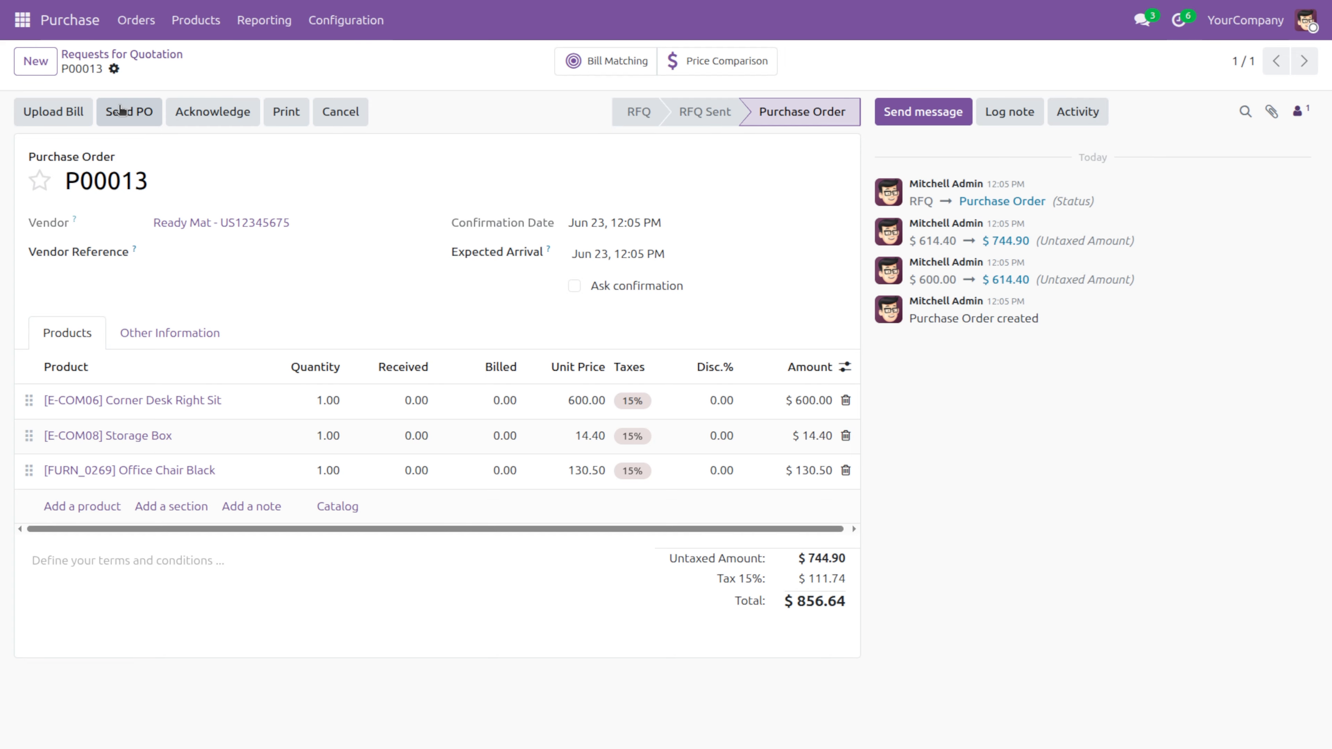
pyautogui.click(297, 115)
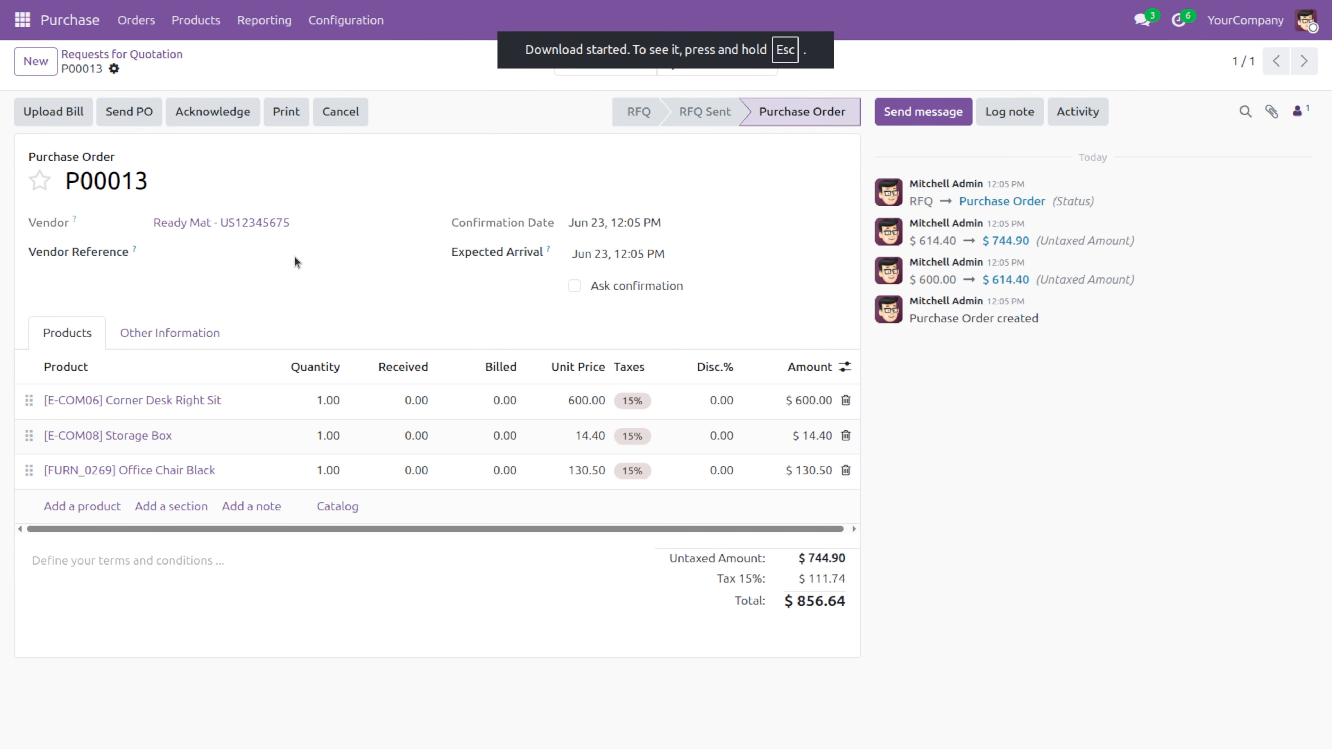
# Step: Upload the file Unconfirmed 606860.crdownload from the Downloads folder as the bill for this purchase order
pyautogui.click(83, 118)
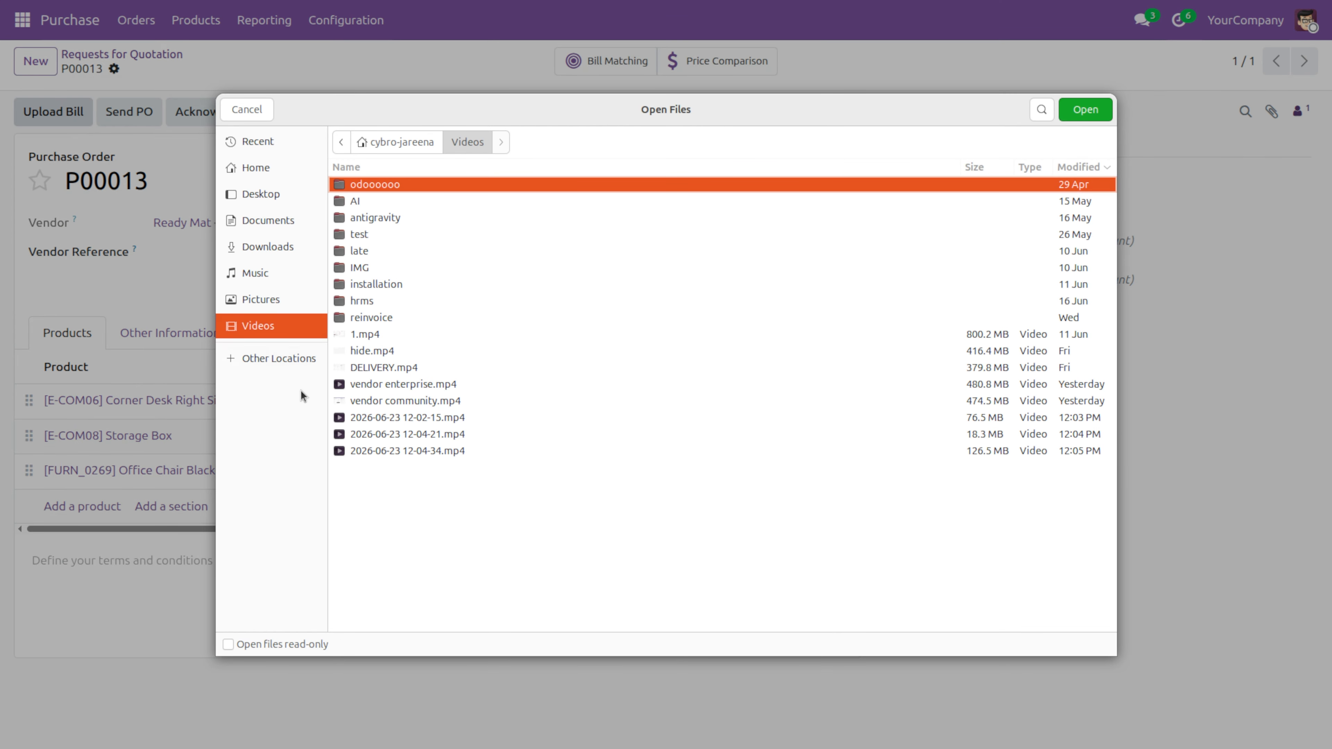
pyautogui.click(269, 250)
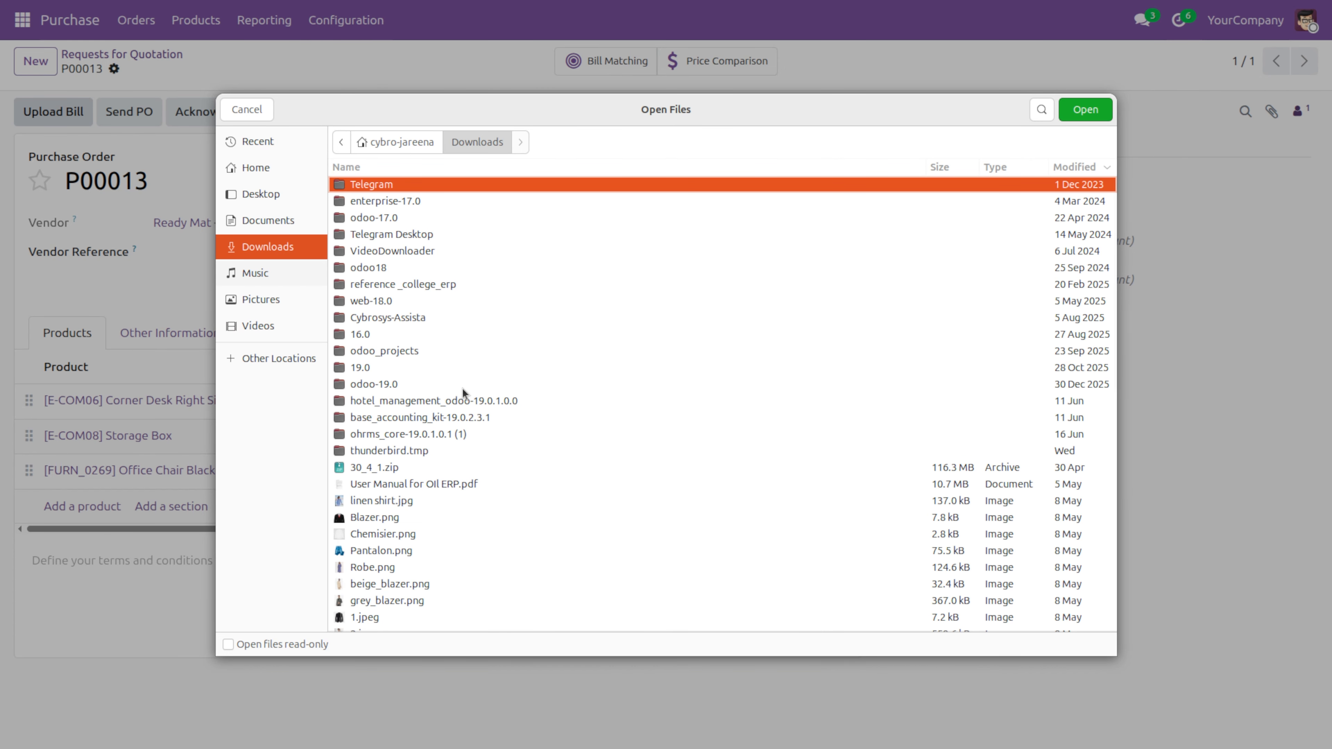
pyautogui.scroll(-5, 608, 489)
pyautogui.scroll(-5, 609, 490)
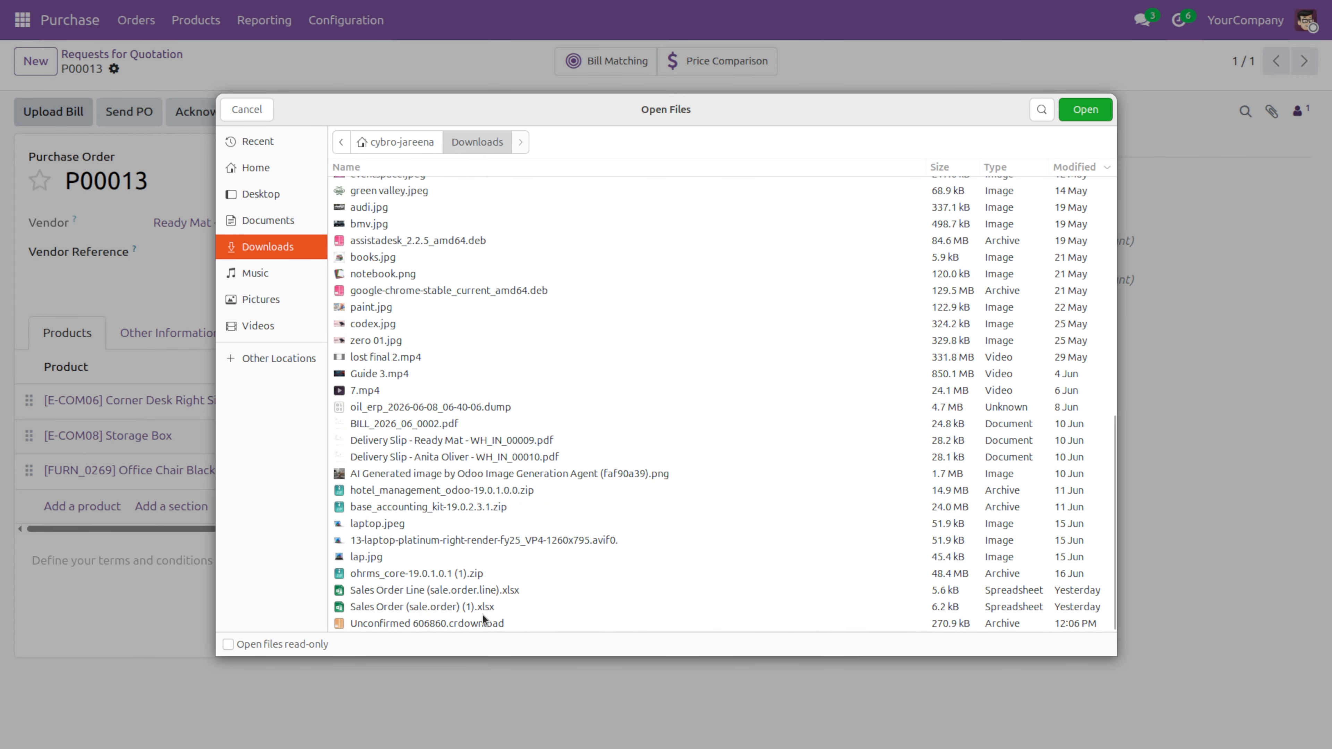
pyautogui.click(432, 625)
pyautogui.click(1085, 109)
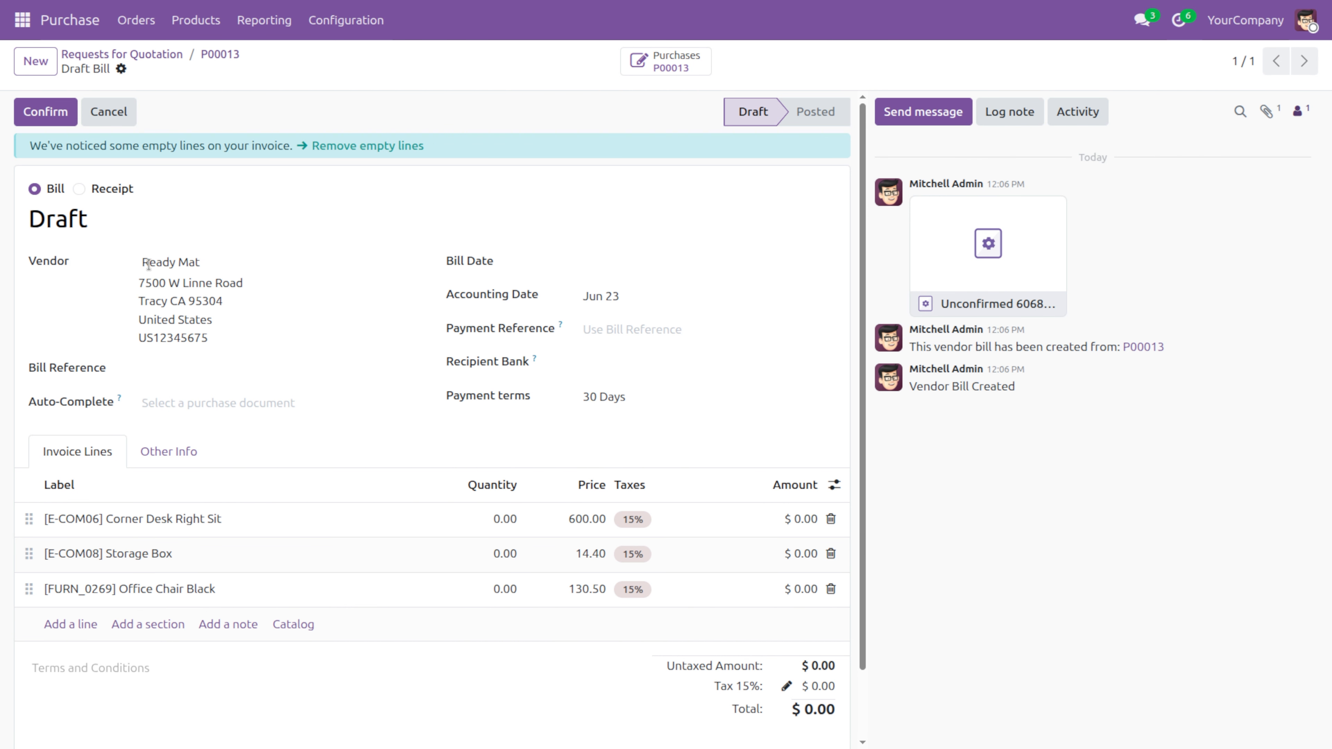
# Step: Set the draft bill's date to Jun 23, save it and confirm the bill
pyautogui.click(640, 257)
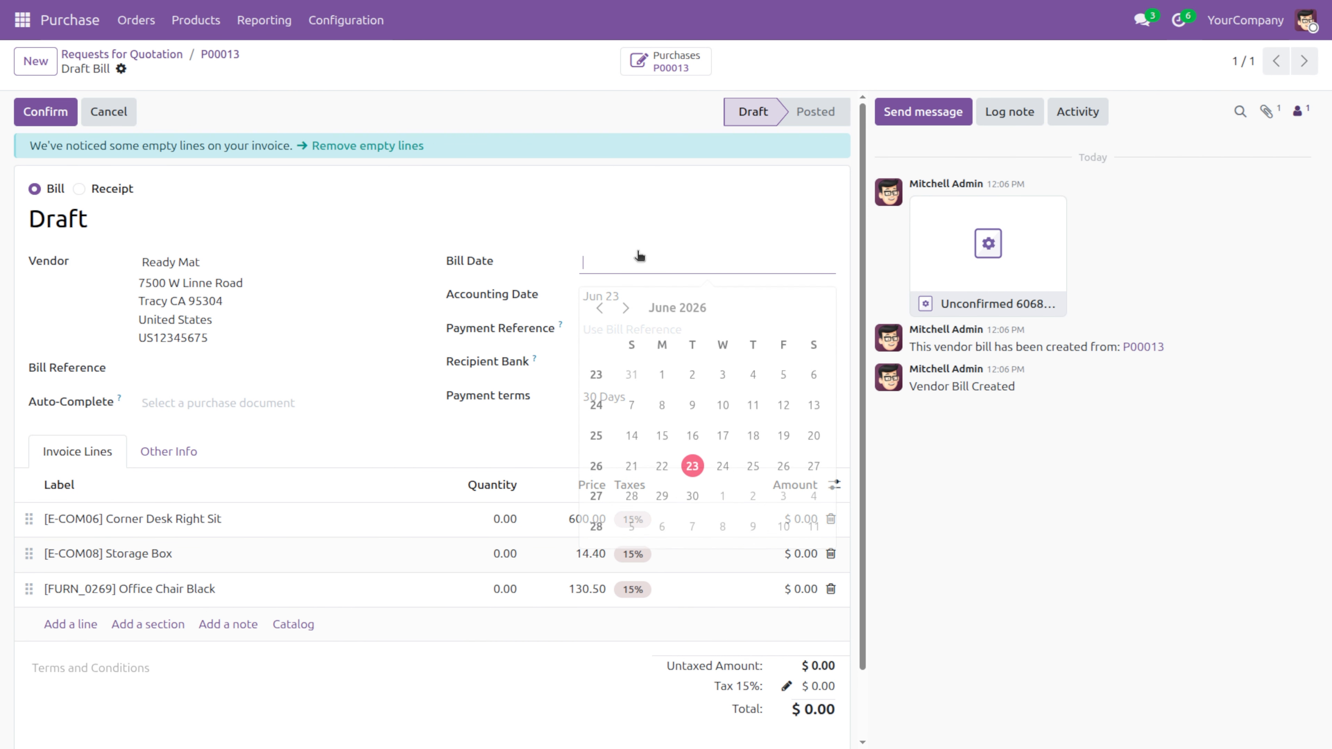
pyautogui.click(692, 460)
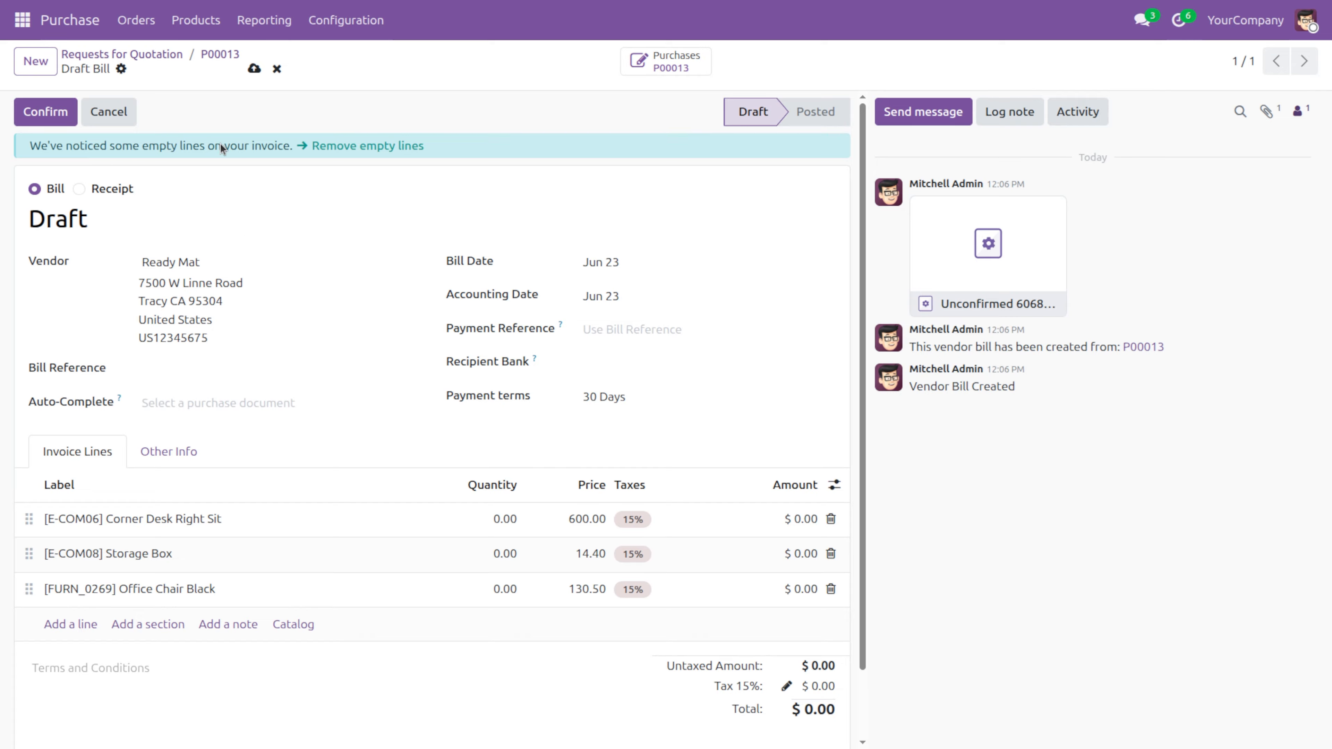
pyautogui.click(256, 69)
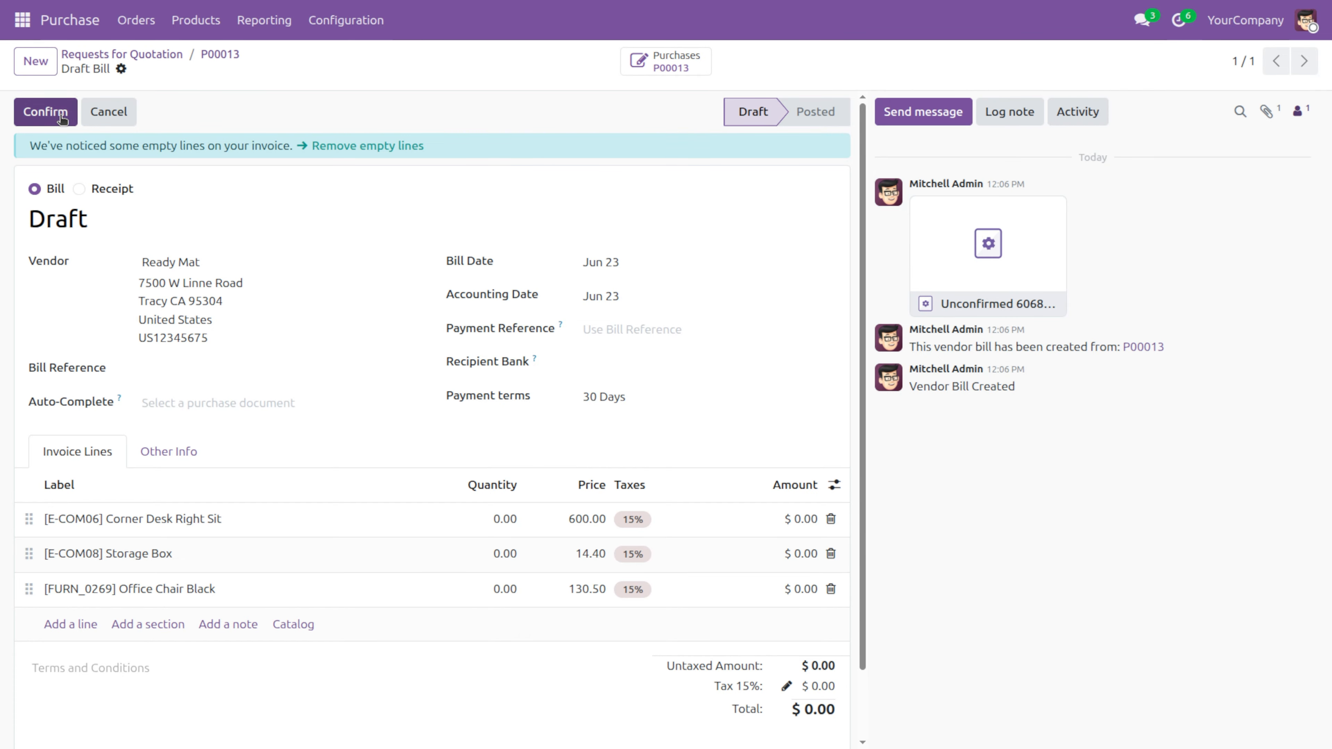
pyautogui.click(55, 109)
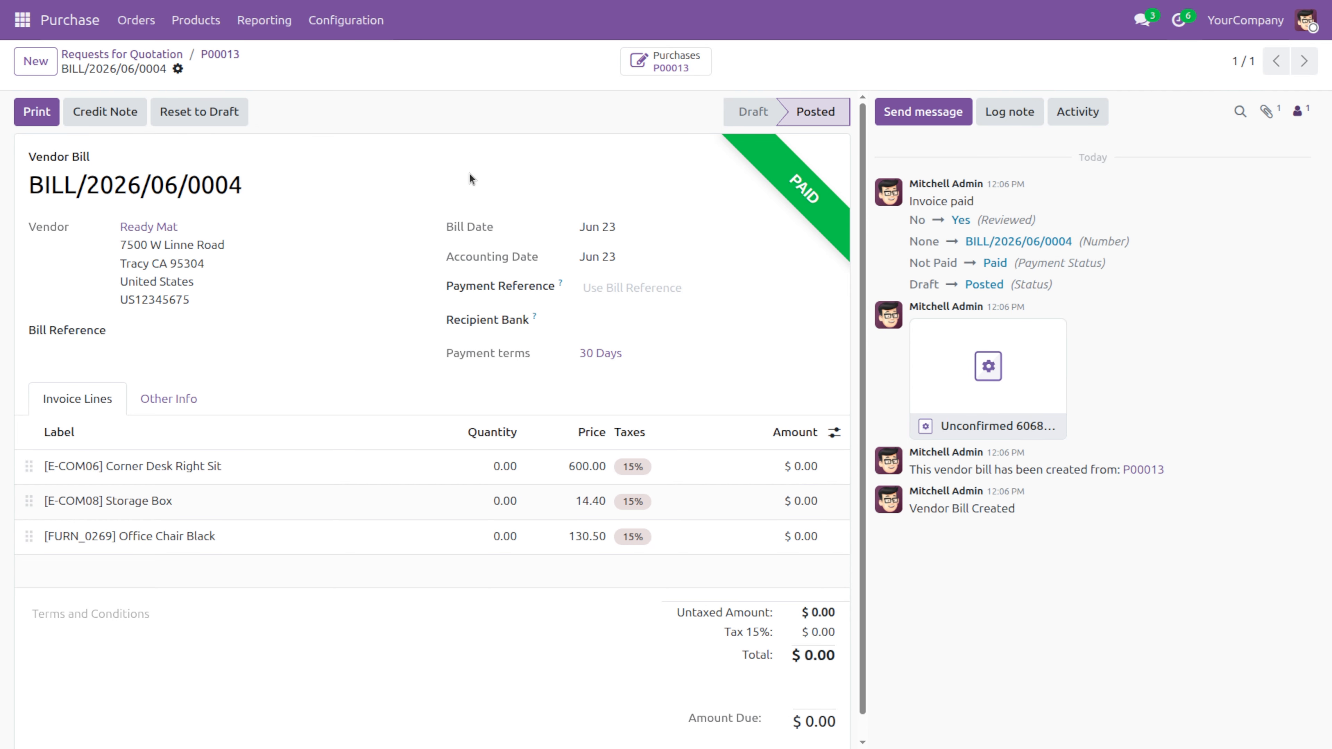
# Step: Check the purchase order linked to the bill, reopen its vendor bill and copy the bill number
pyautogui.click(704, 64)
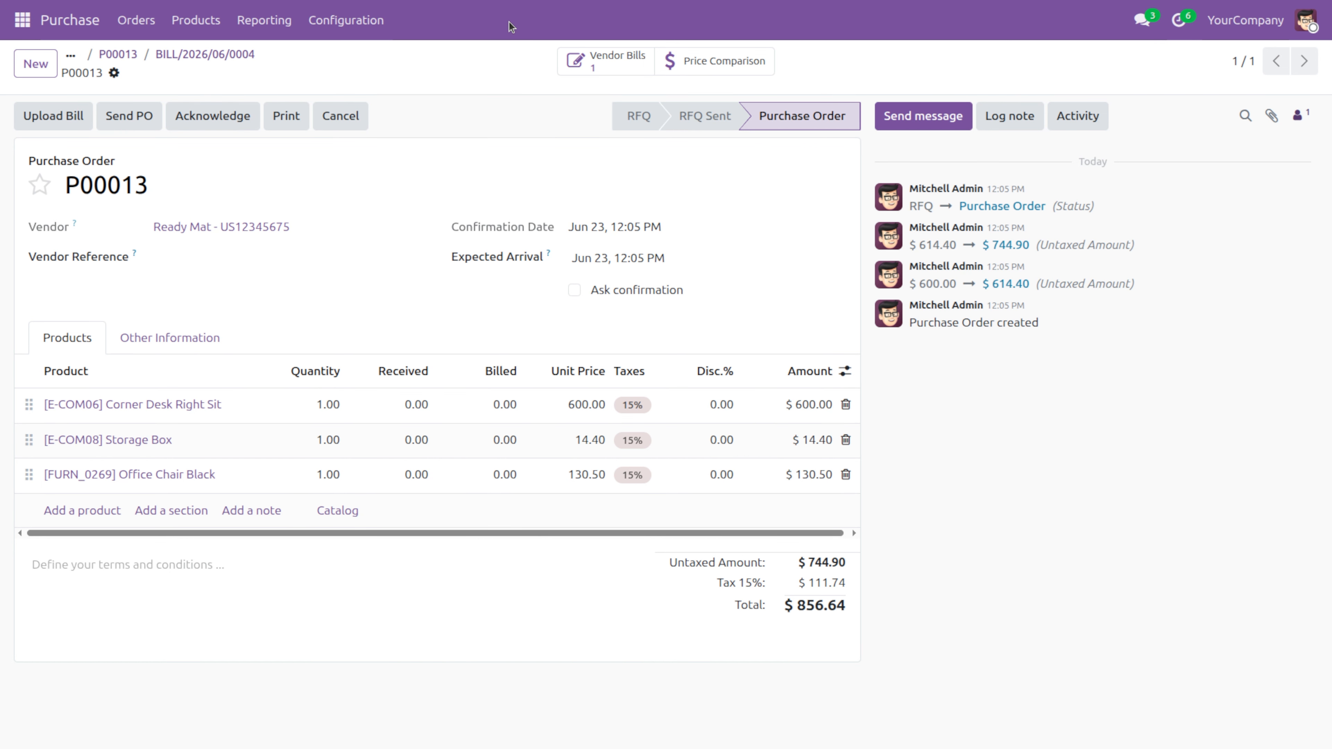
pyautogui.click(621, 64)
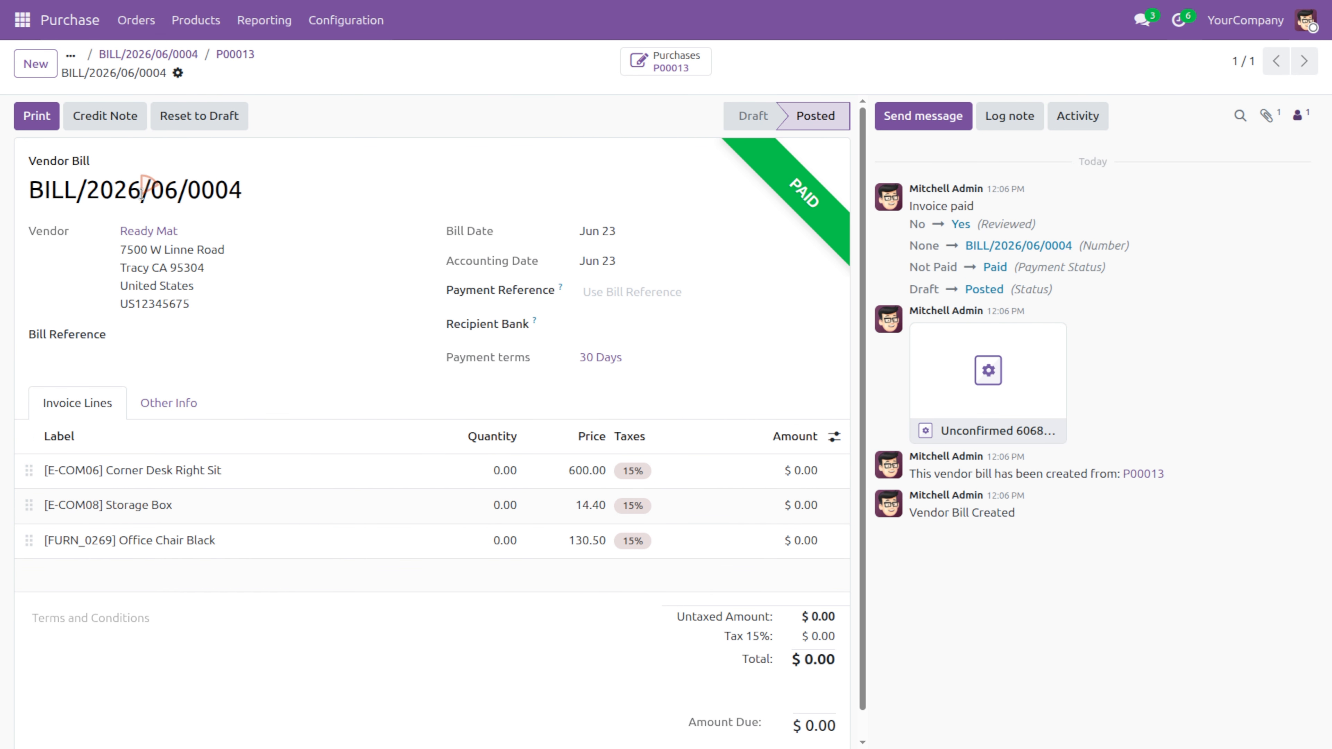
pyautogui.tripleClick(141, 195)
pyautogui.hotkey('ctrl', 'c')
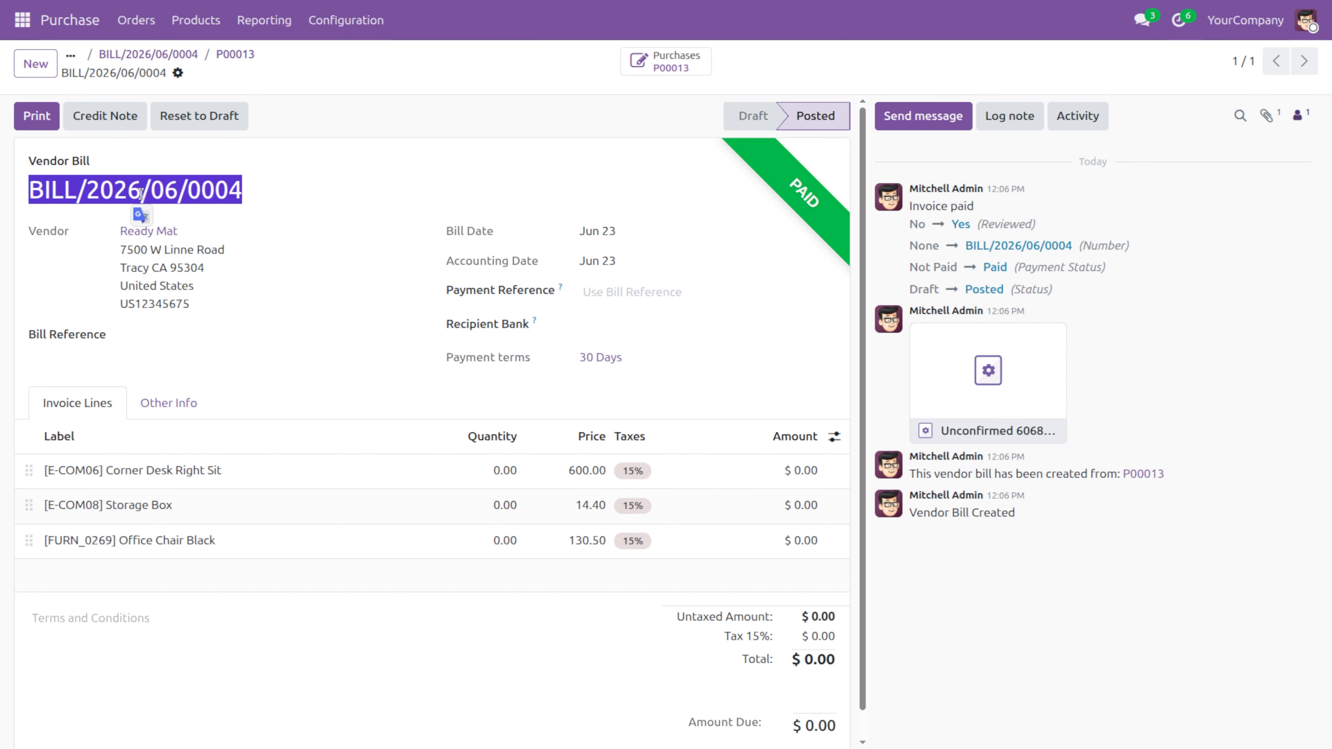
# Step: Switch to the Invoicing app and open the list of vendor bills
pyautogui.click(22, 20)
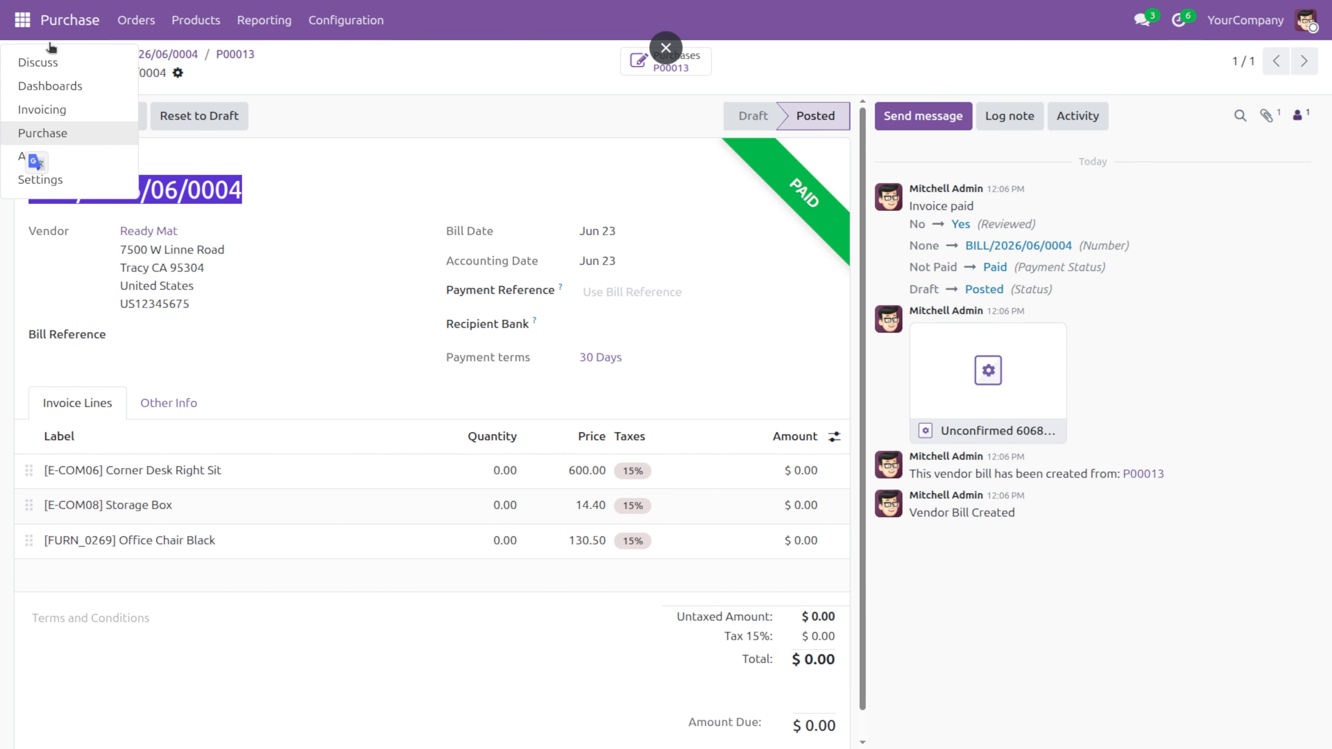
pyautogui.click(82, 111)
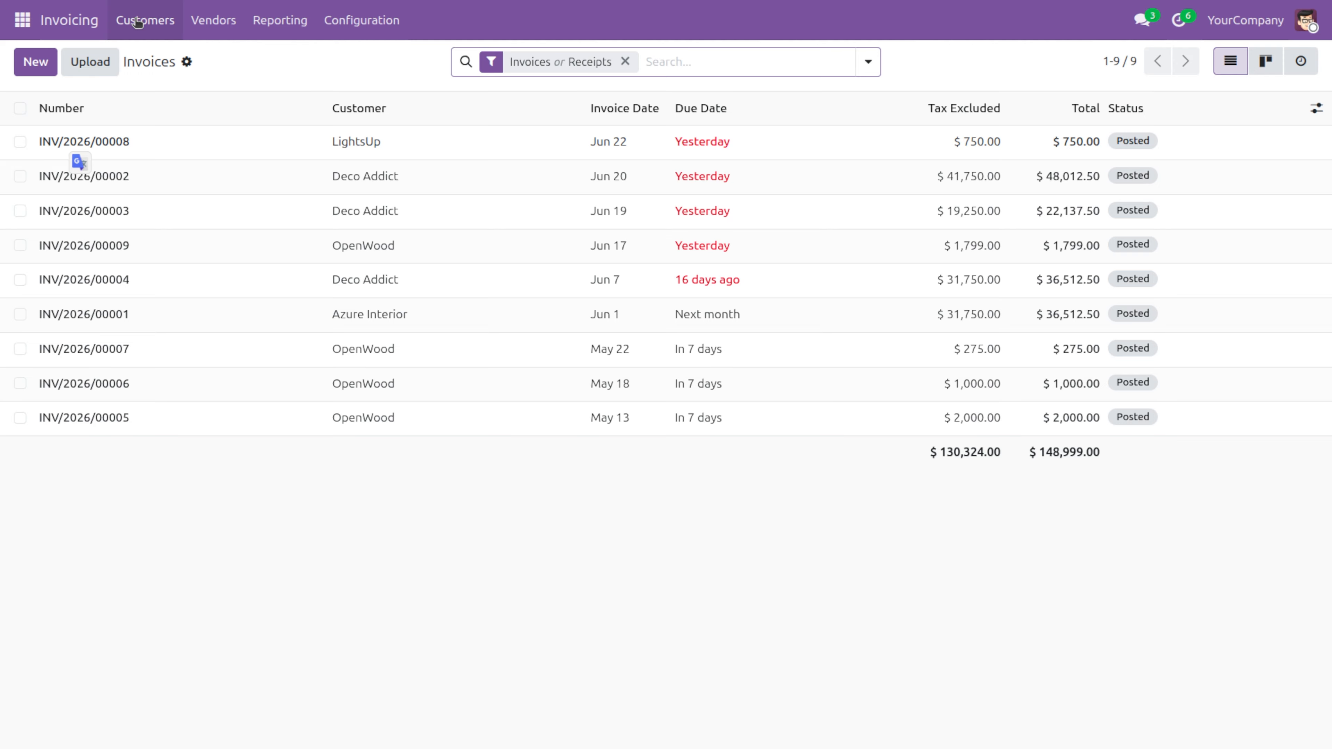
pyautogui.click(209, 30)
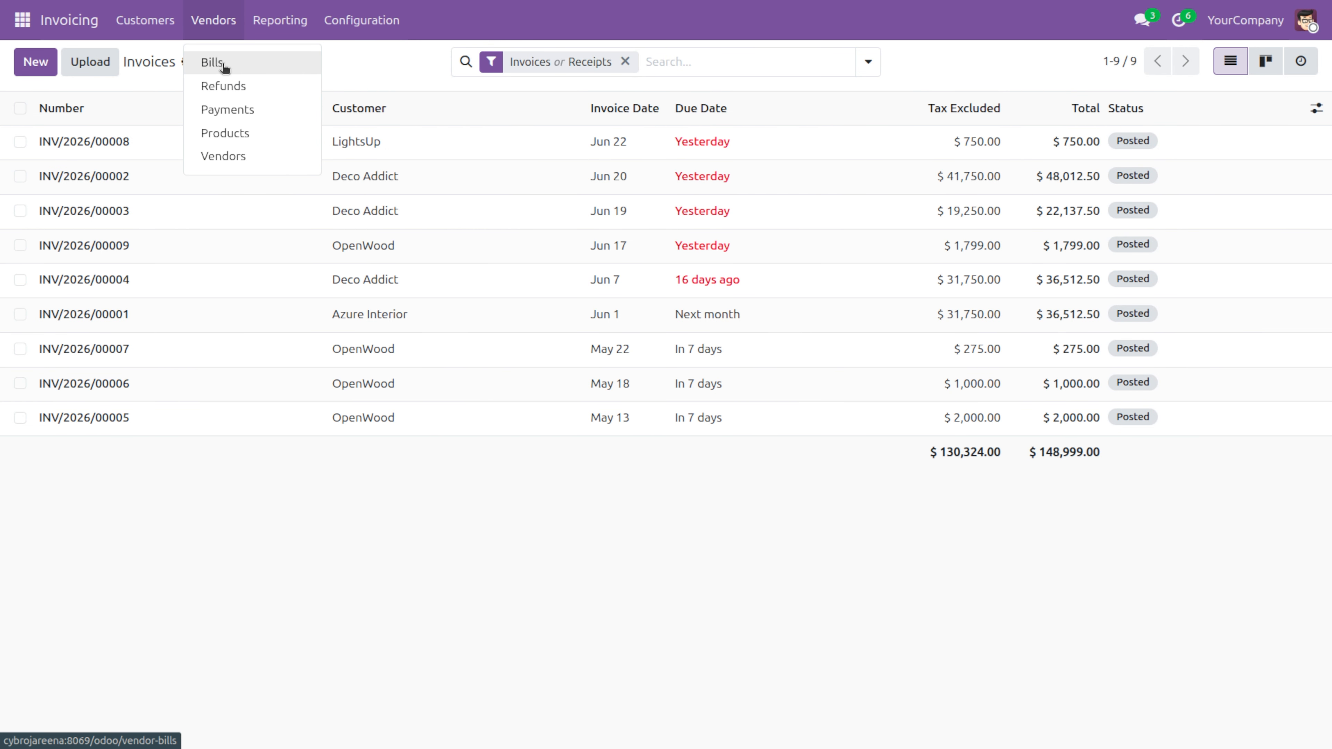
pyautogui.click(213, 63)
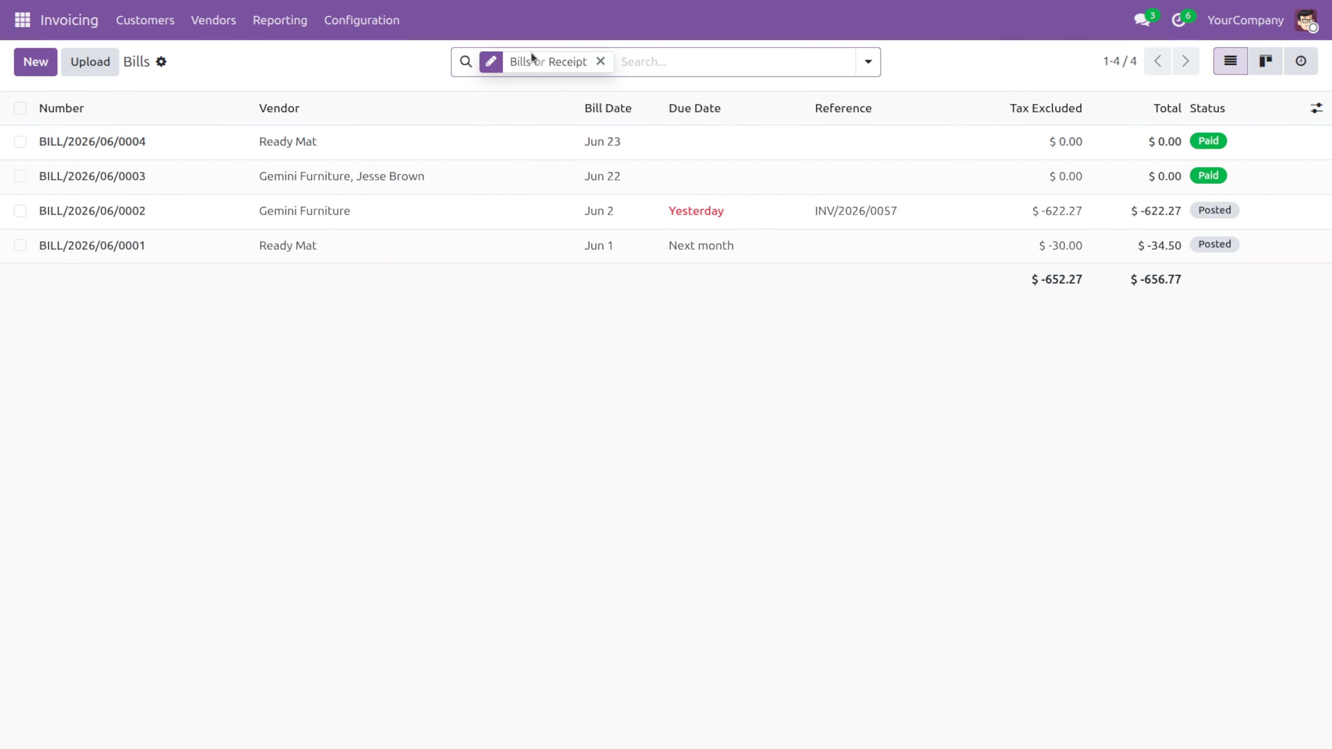
# Step: Remove the default bills filter, search for the copied bill number and open the matching bill
pyautogui.click(600, 61)
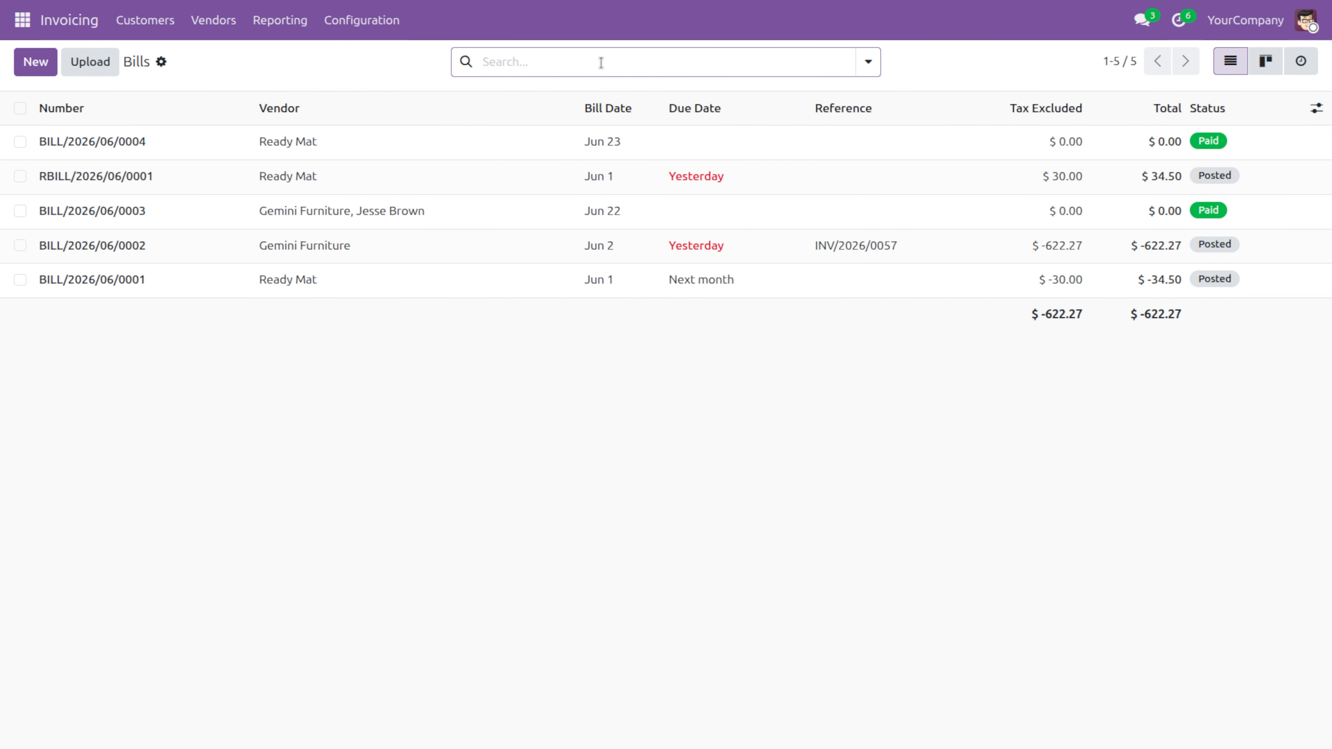
pyautogui.click(600, 63)
pyautogui.hotkey('ctrl', 'v')
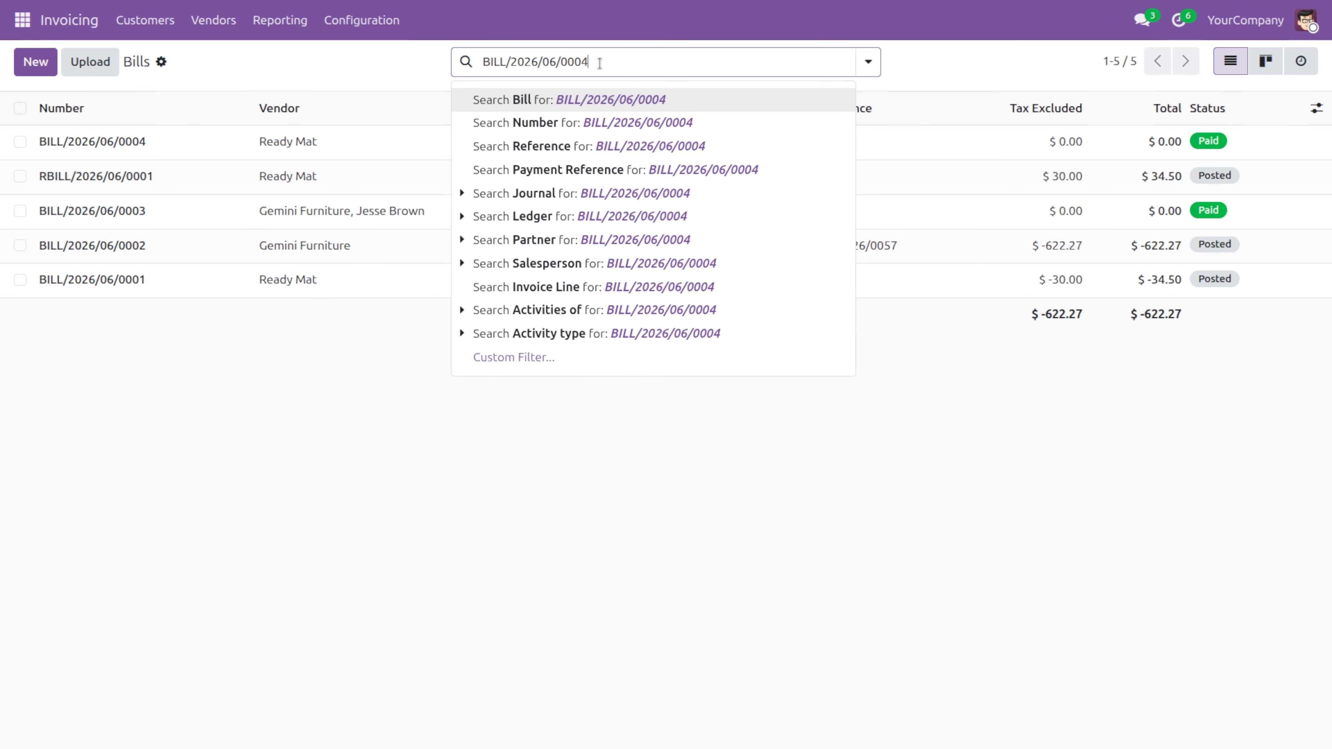
pyautogui.press('Return')
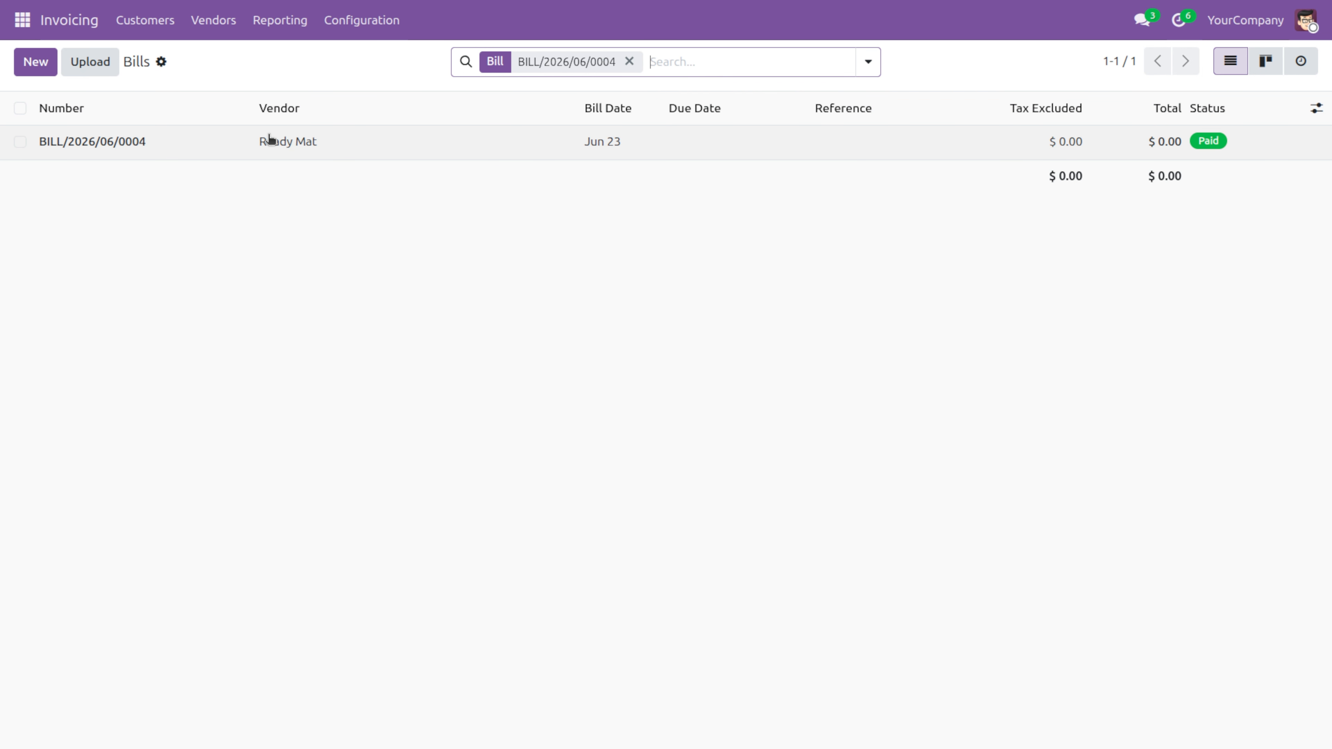
pyautogui.click(231, 138)
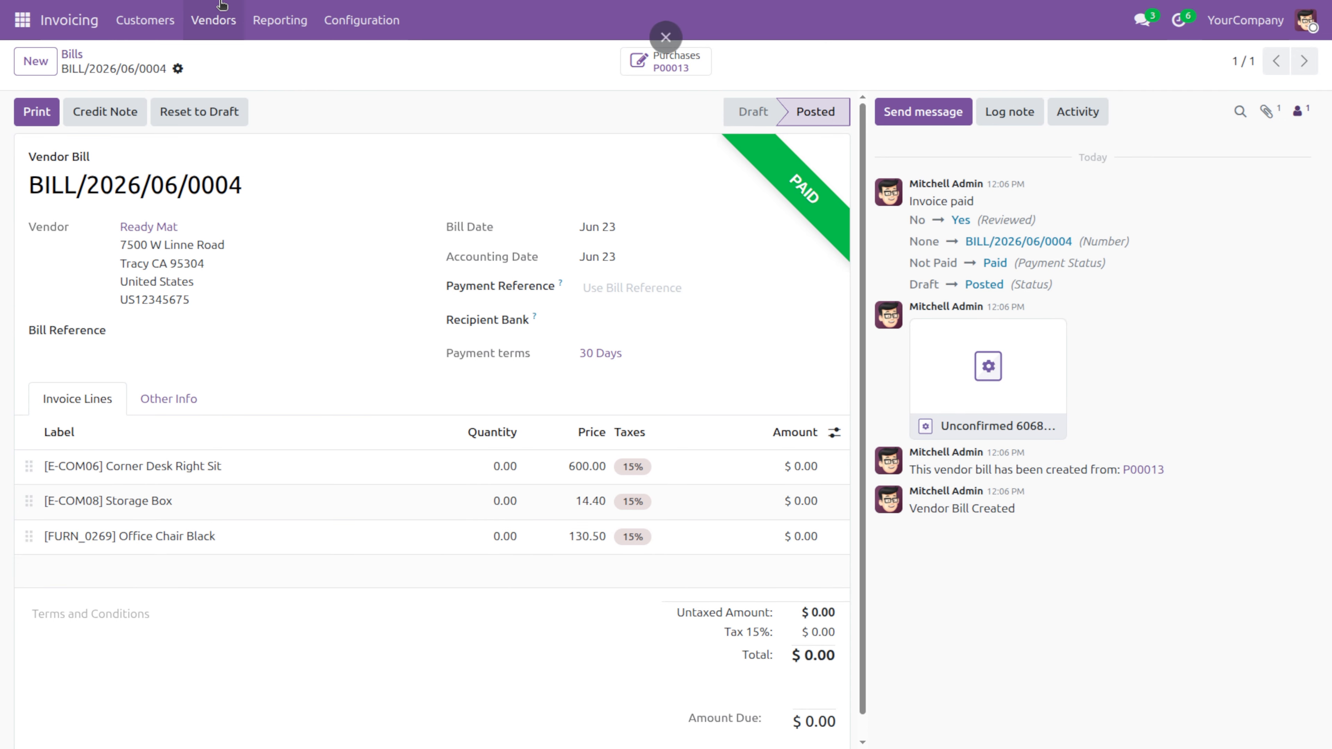
# Step: Return to the bills list and create a new vendor bill with Gemini Furniture as the vendor
pyautogui.click(71, 56)
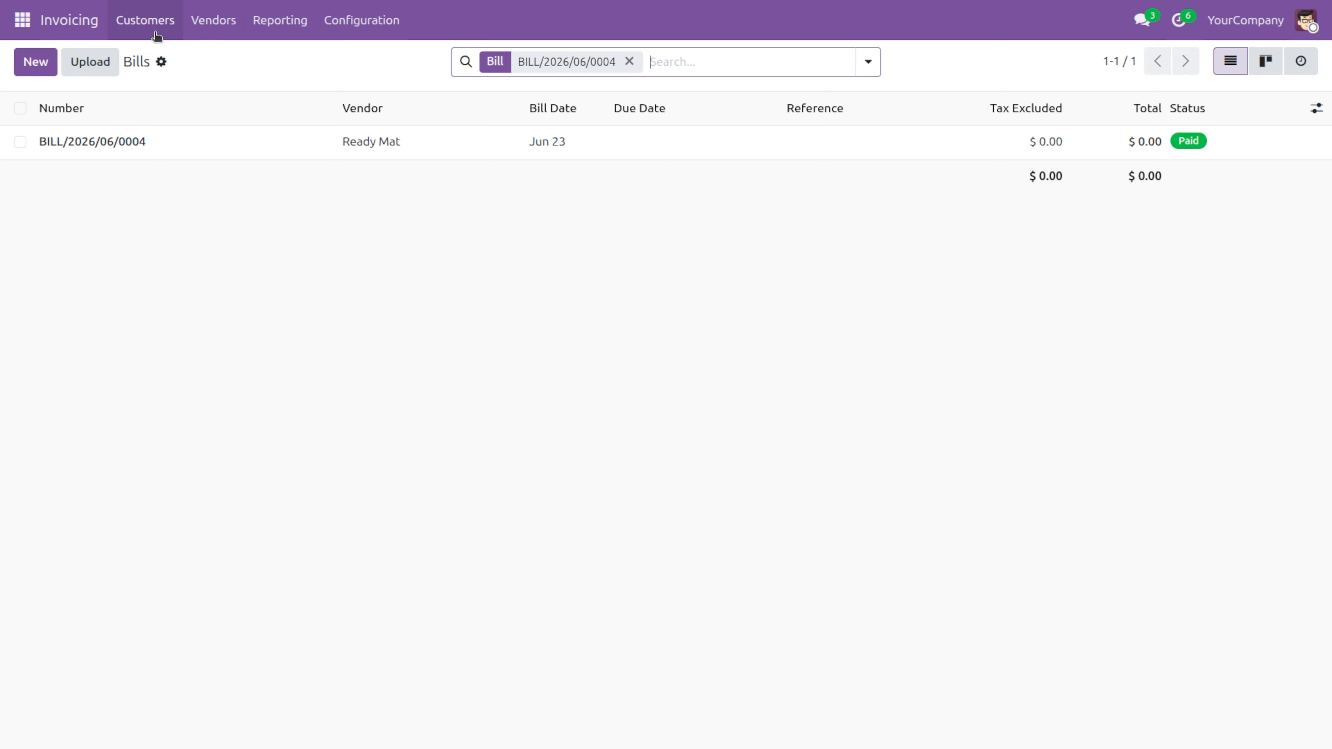
pyautogui.click(34, 69)
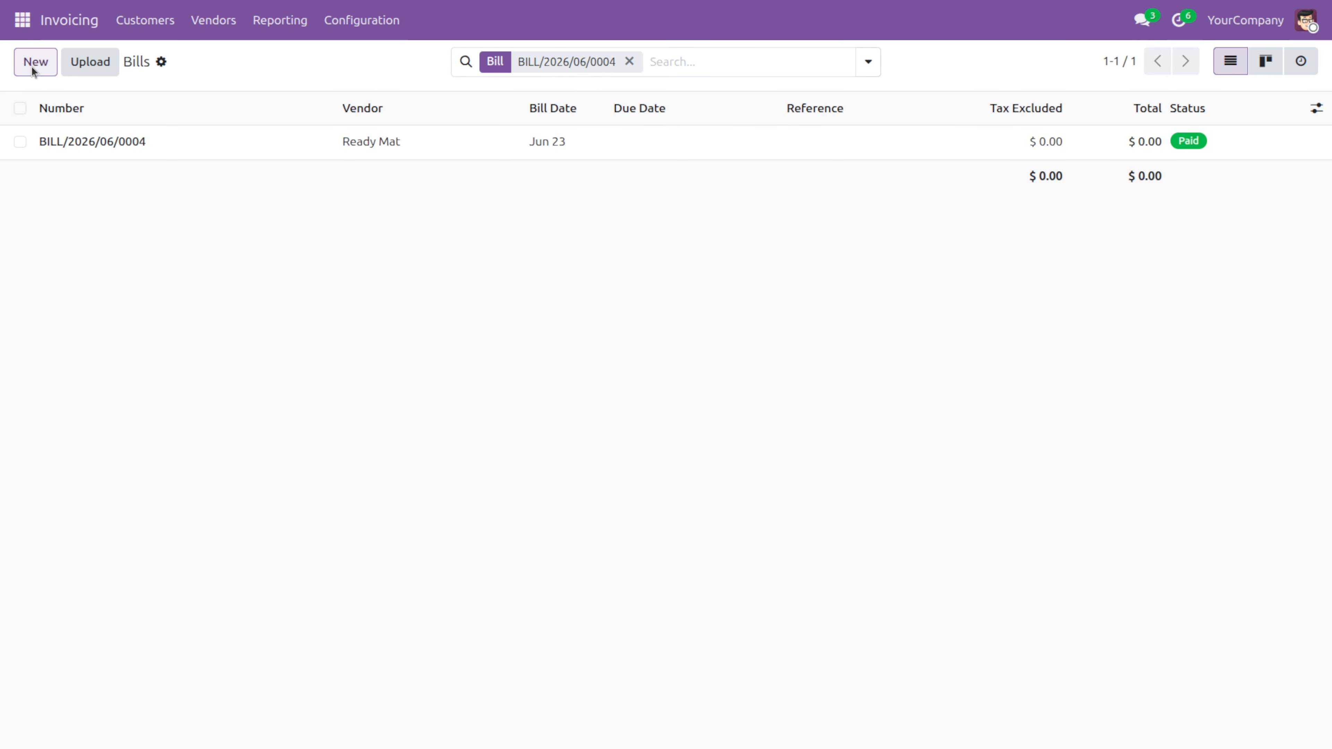
pyautogui.click(207, 230)
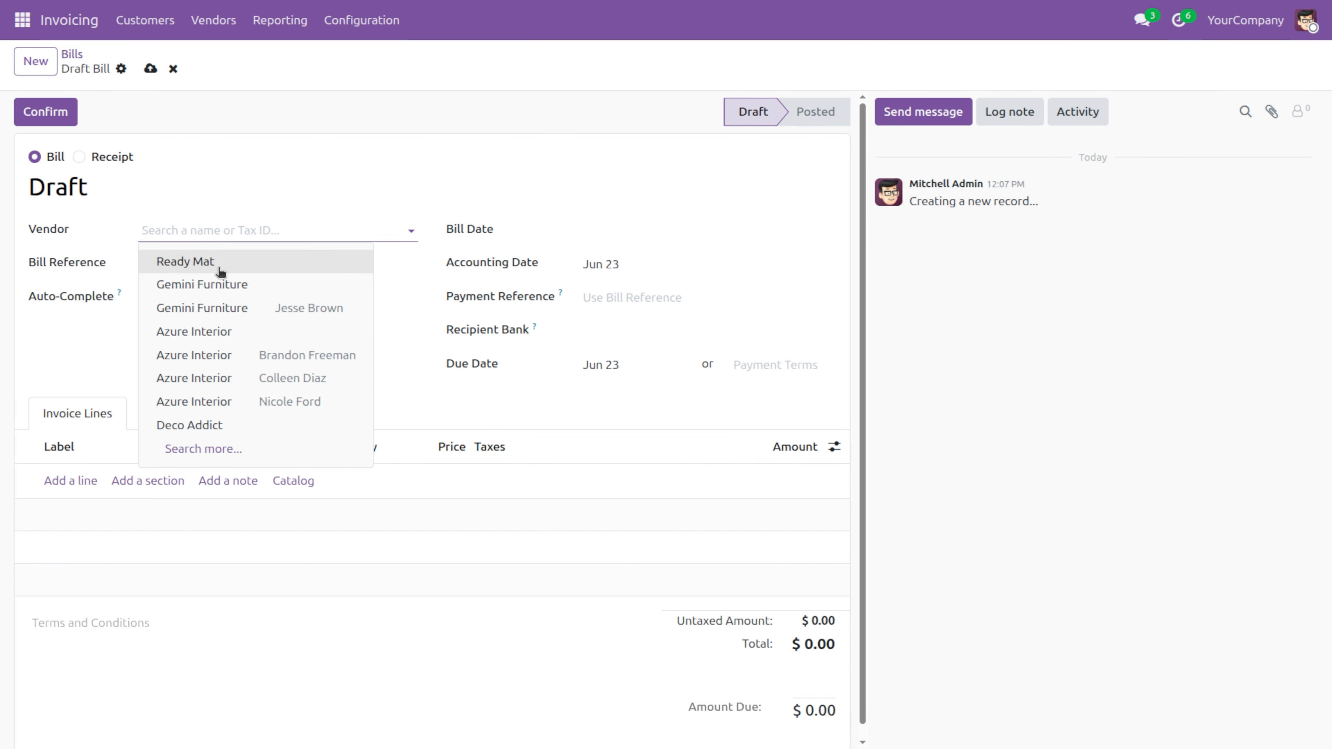
pyautogui.click(229, 284)
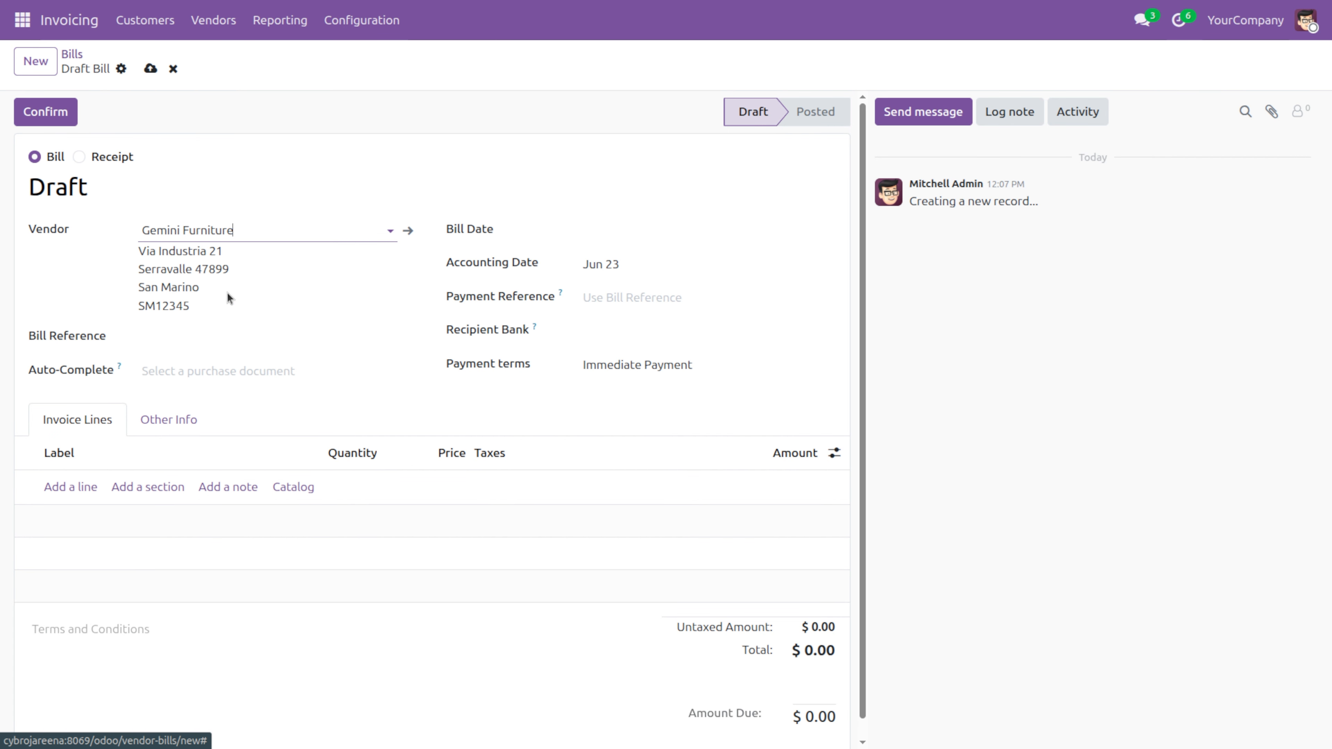
# Step: Add an invoice line, show the Product column in the lines table, and select Cabinet with Doors (E-COM11) as the product
pyautogui.click(71, 489)
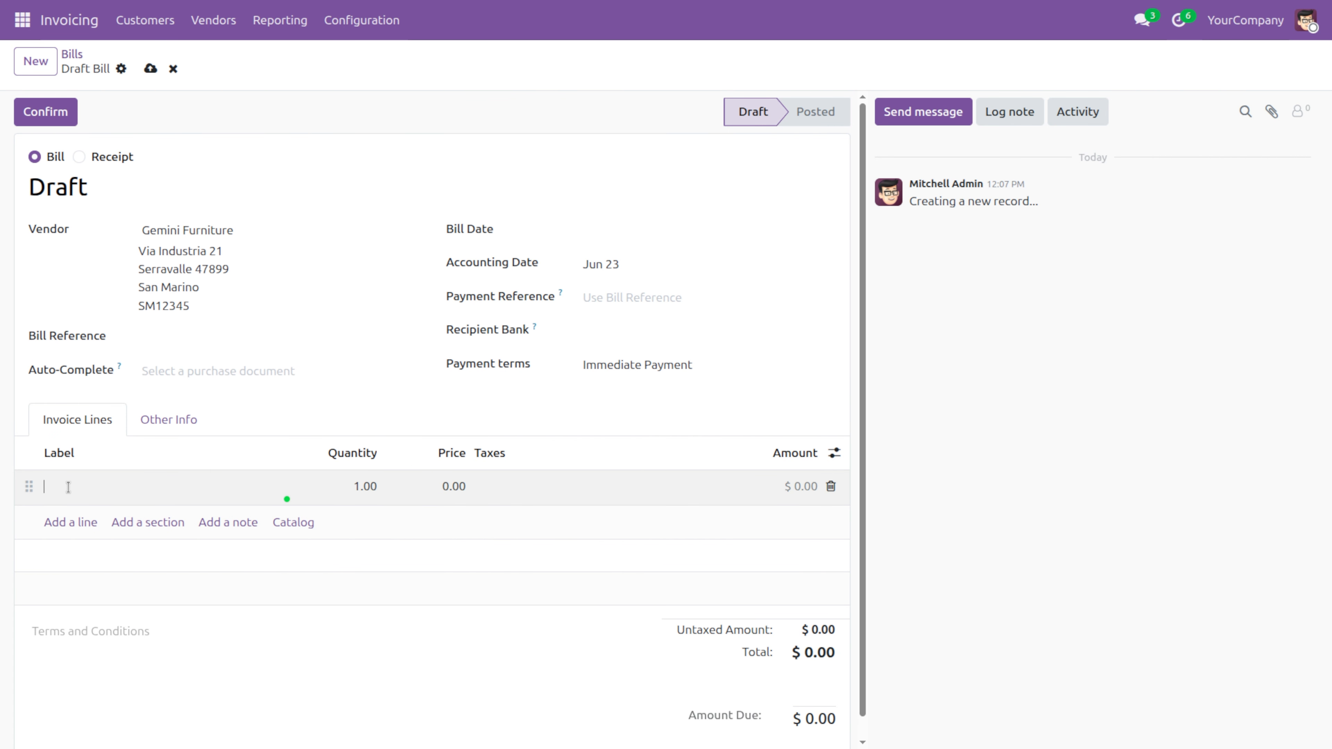
pyautogui.click(834, 454)
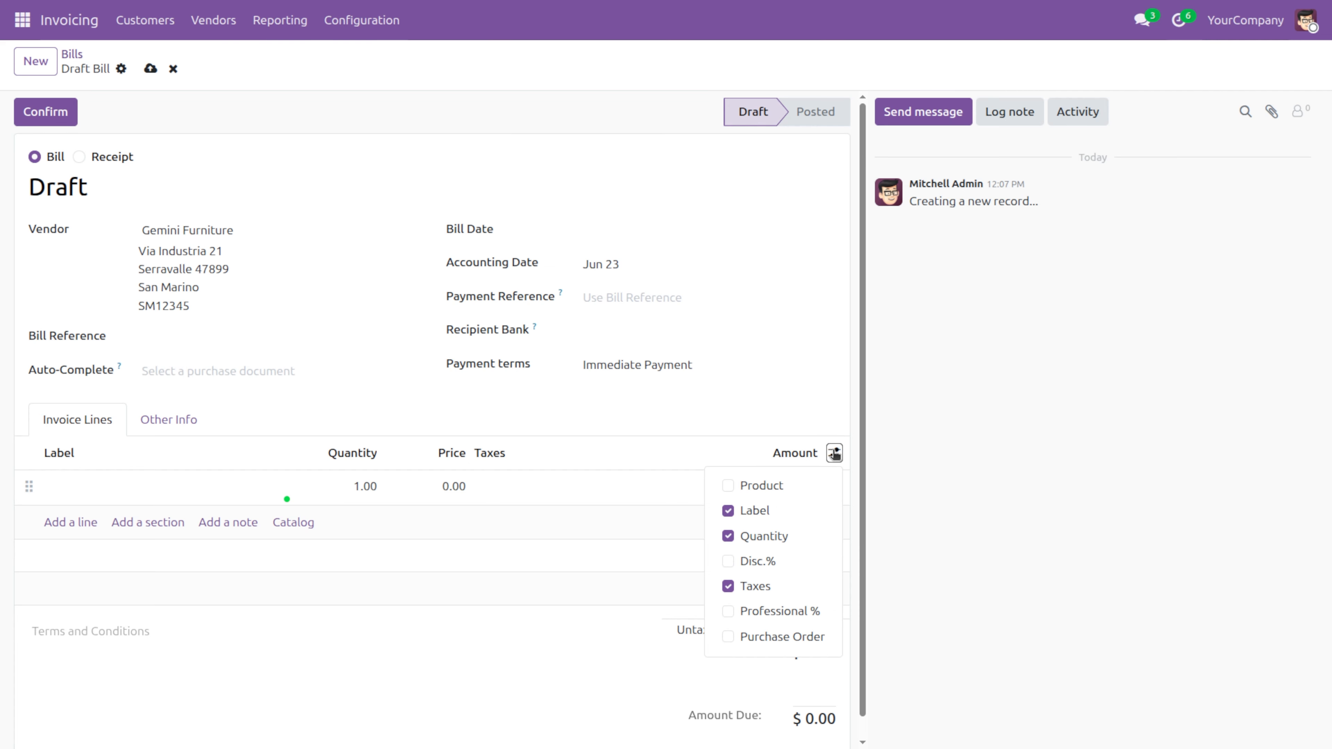
pyautogui.click(727, 486)
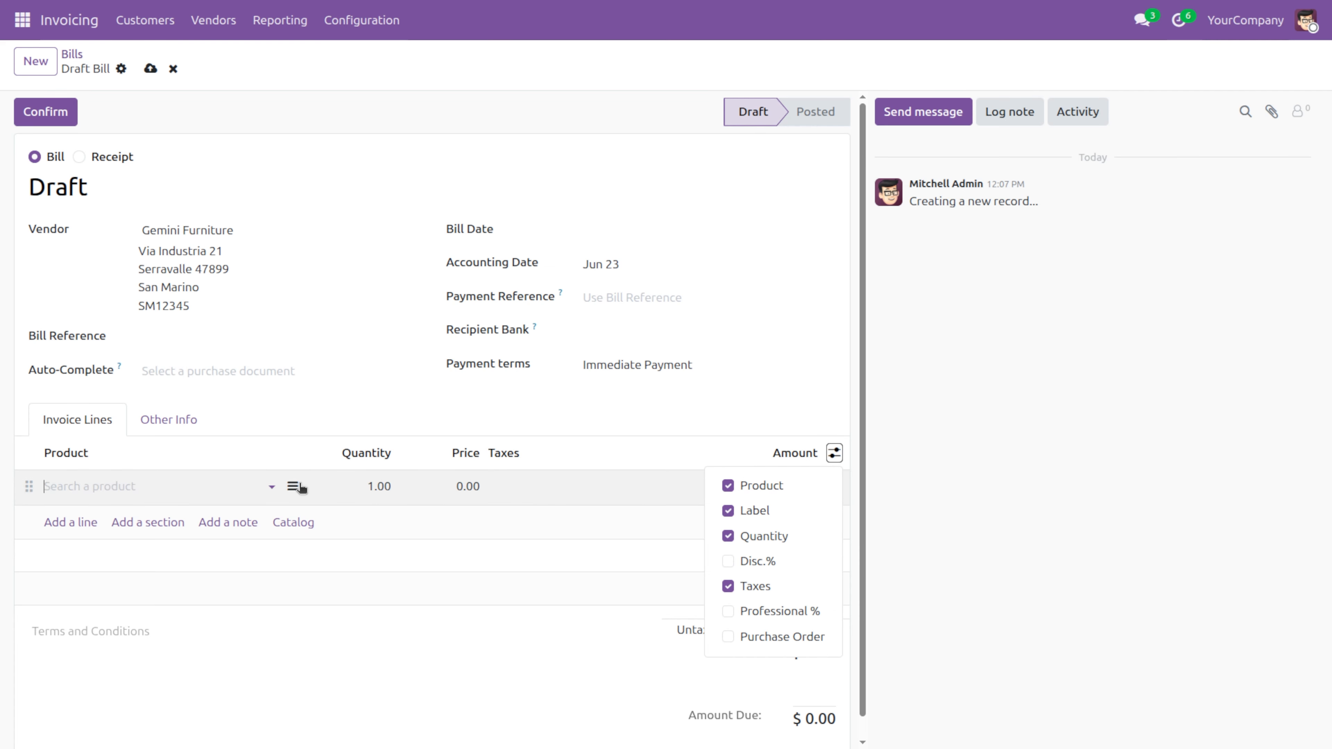
pyautogui.click(131, 486)
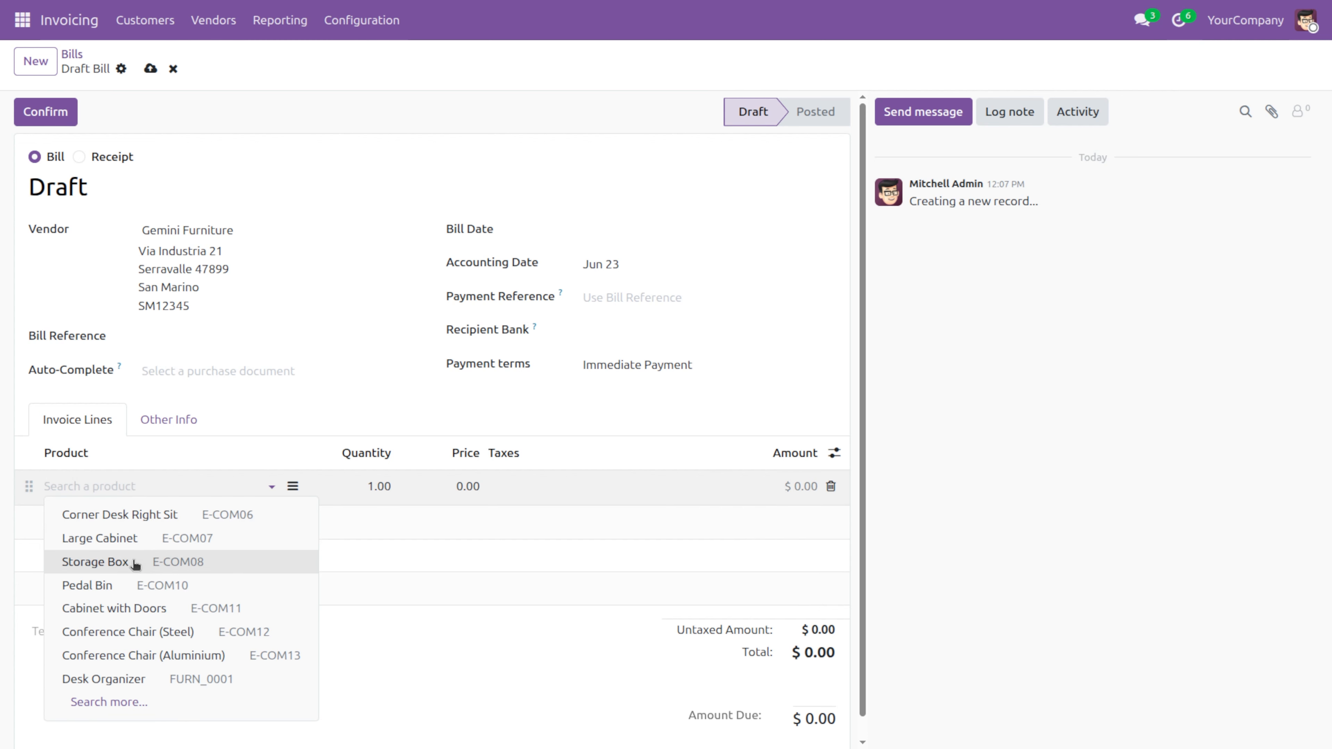
pyautogui.click(132, 605)
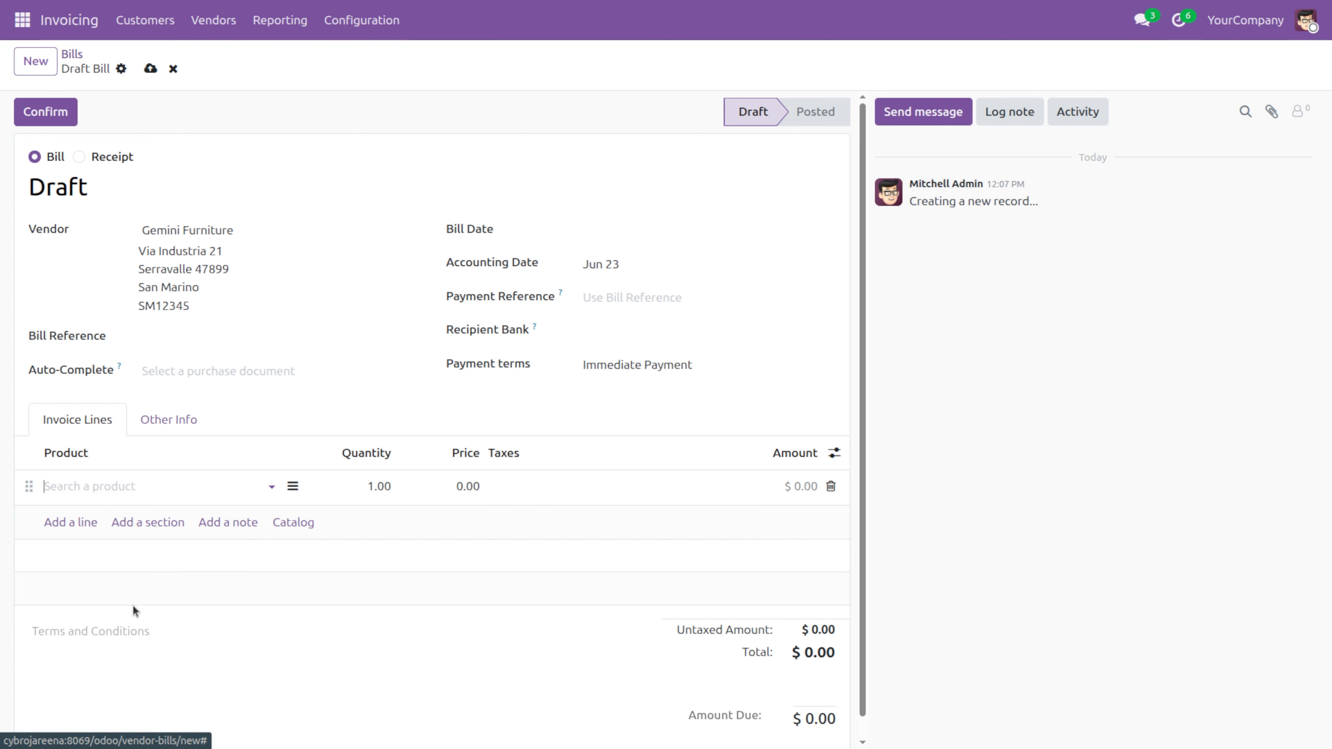
# Step: Set the draft bill's date to Jun 23 and confirm the bill
pyautogui.click(42, 116)
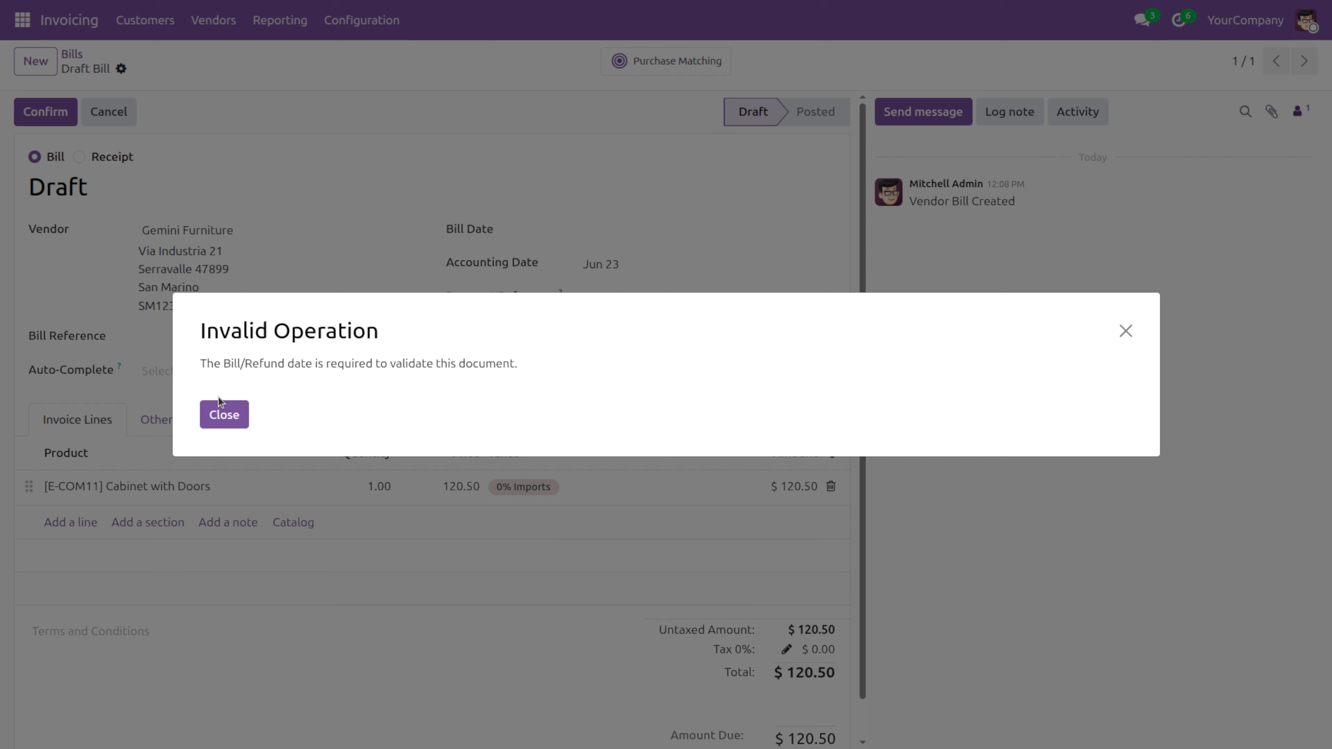
pyautogui.click(224, 415)
pyautogui.click(658, 237)
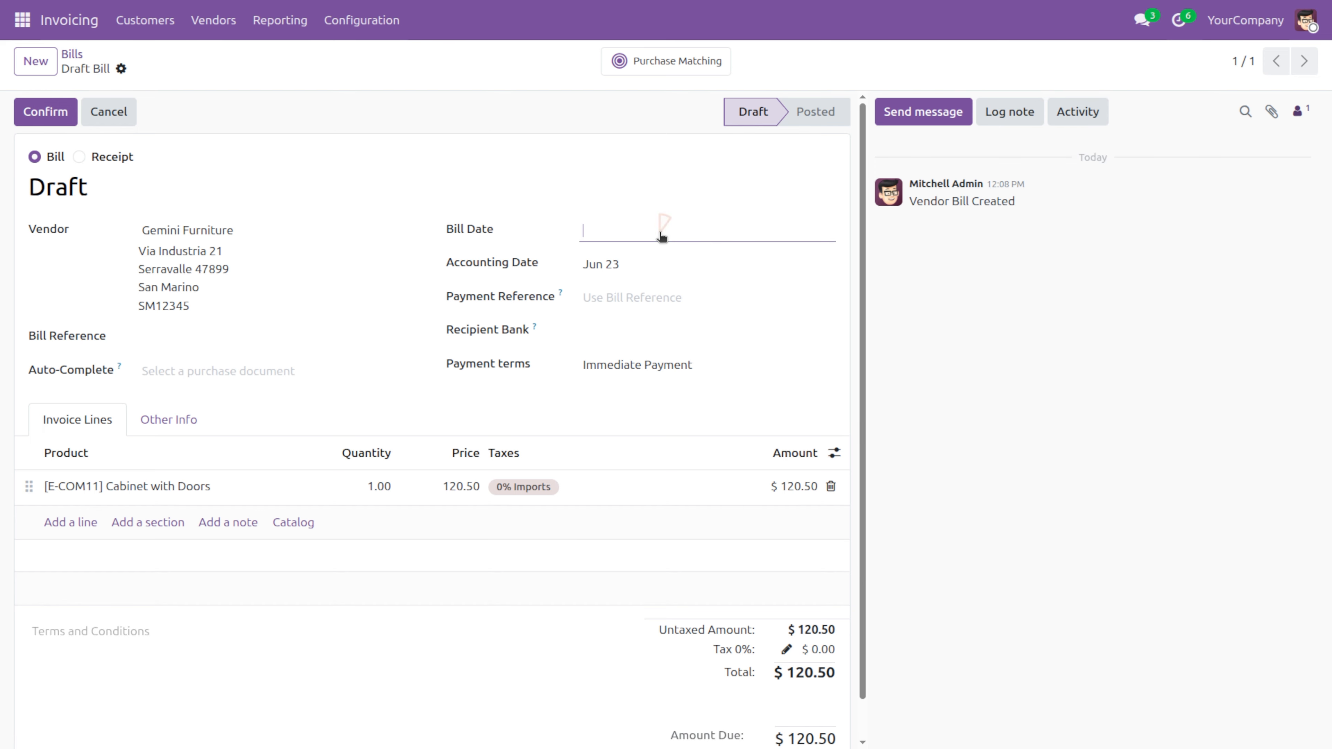
pyautogui.click(694, 429)
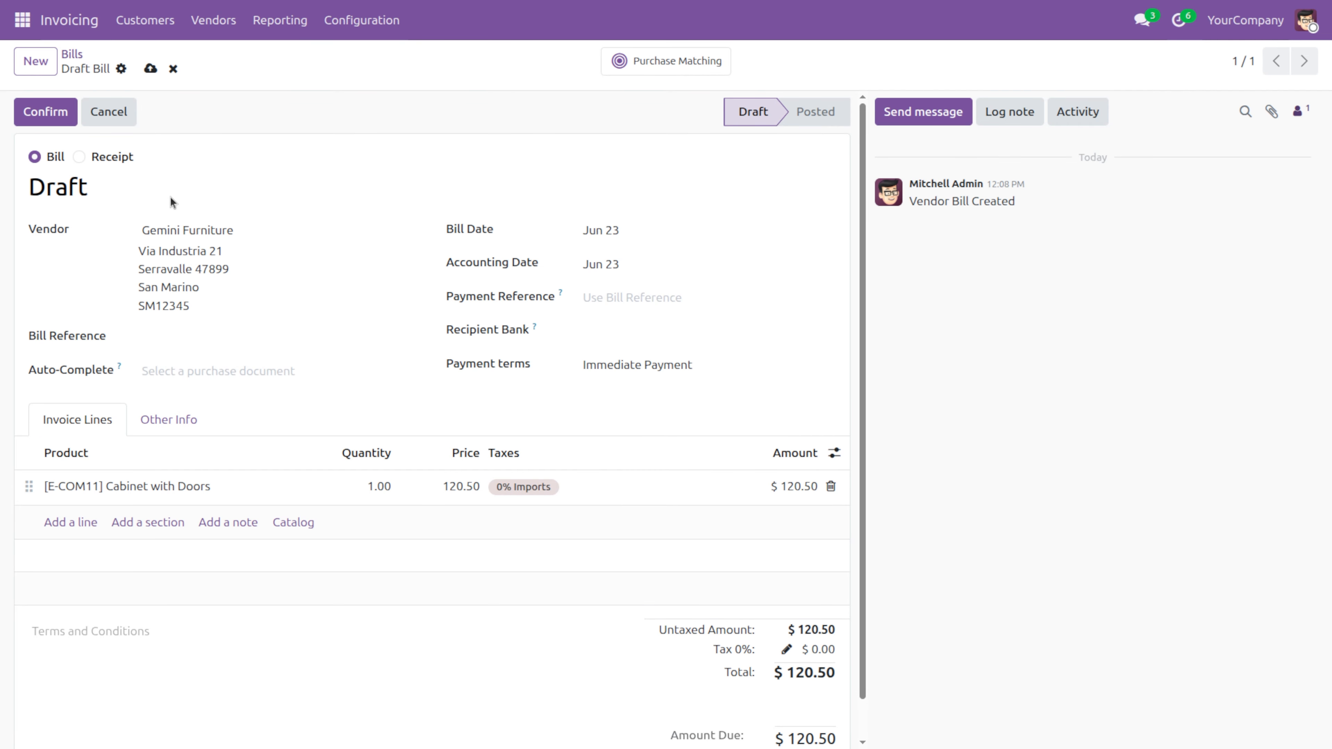
pyautogui.click(25, 110)
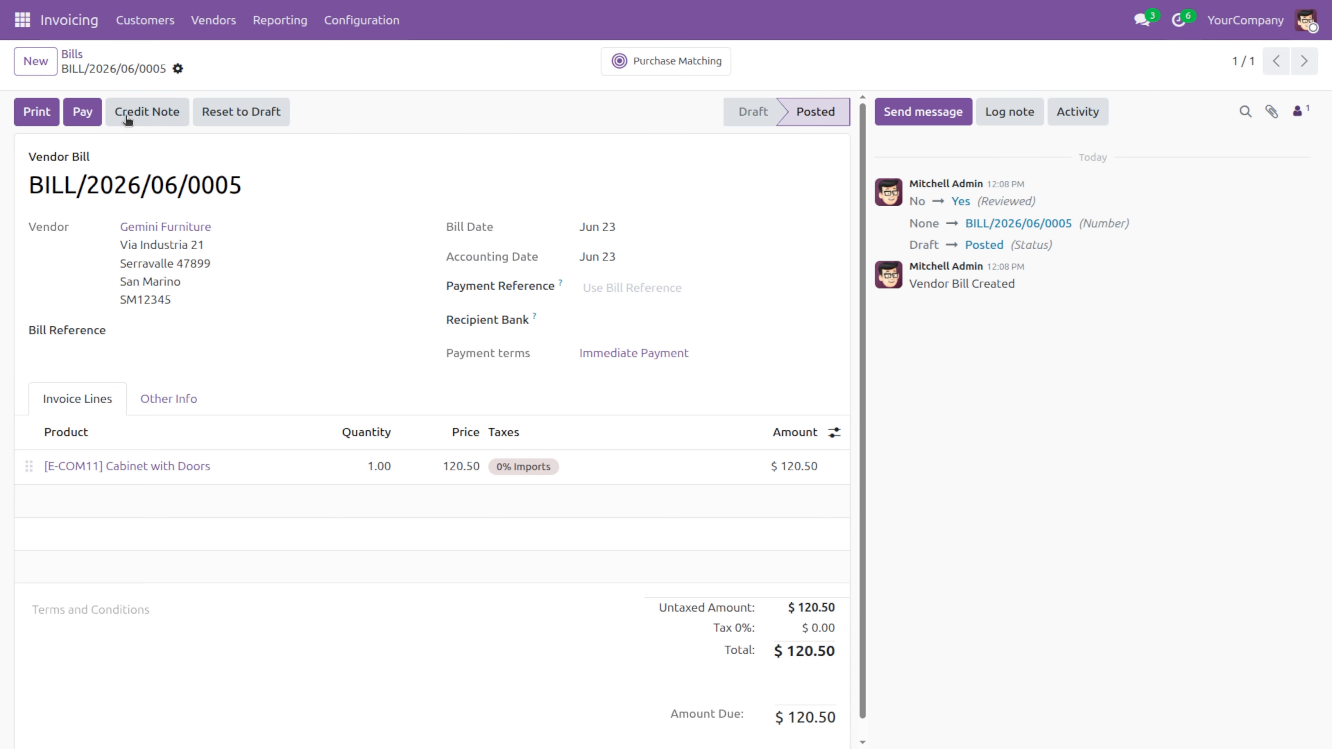
# Step: Register a $120.50 payment for the posted bill using the Bank journal and the Manual Payment method
pyautogui.click(82, 113)
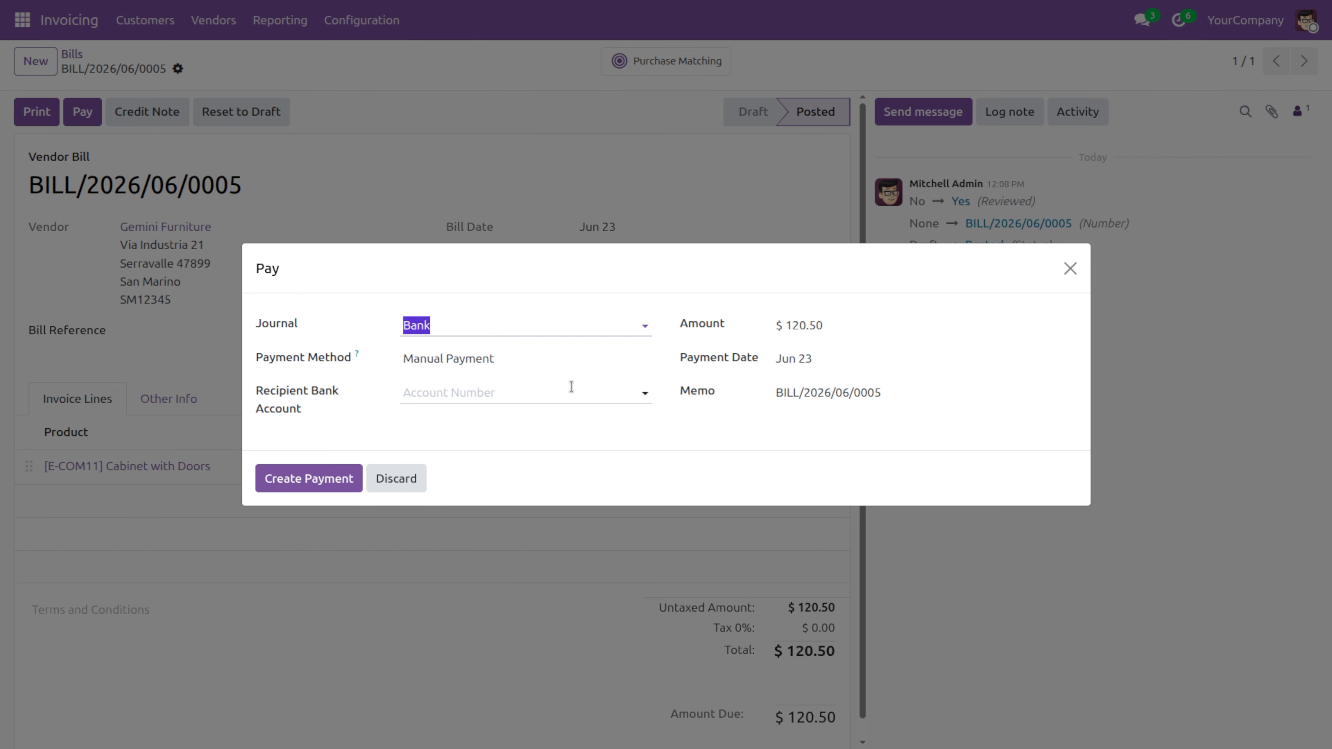
pyautogui.click(298, 479)
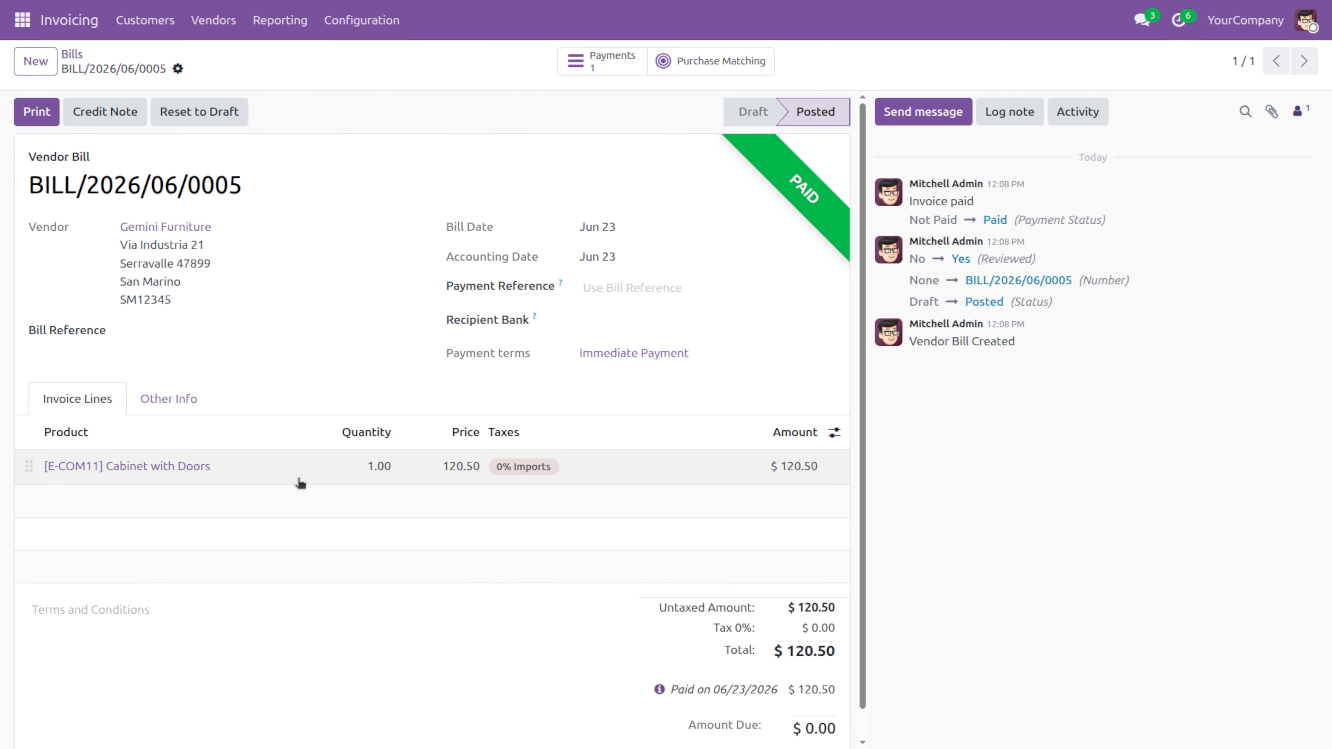